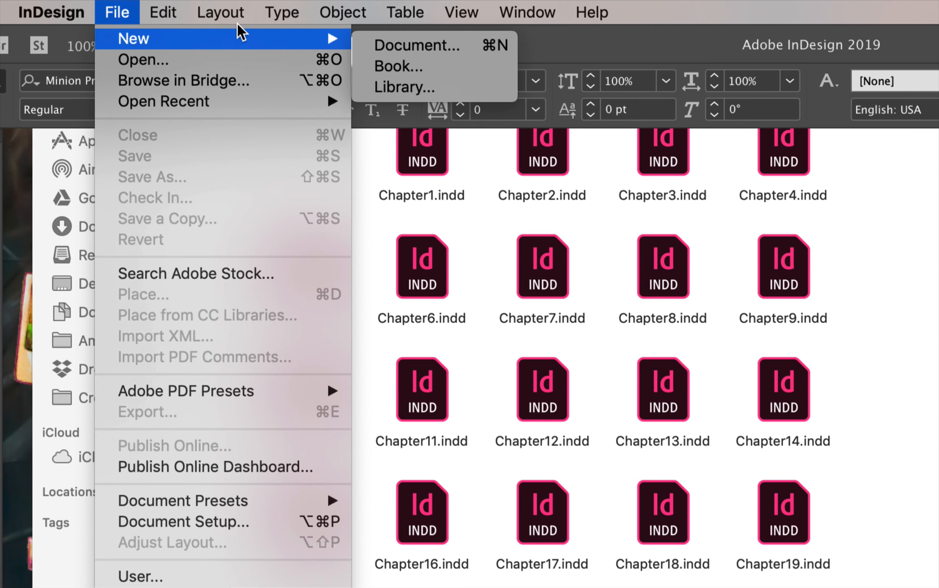
# Step: Create a new book file named JaneEyreBook.indb in the Jane Eyre Book folder inside Jane Eyre Book Layout
pyautogui.click(406, 65)
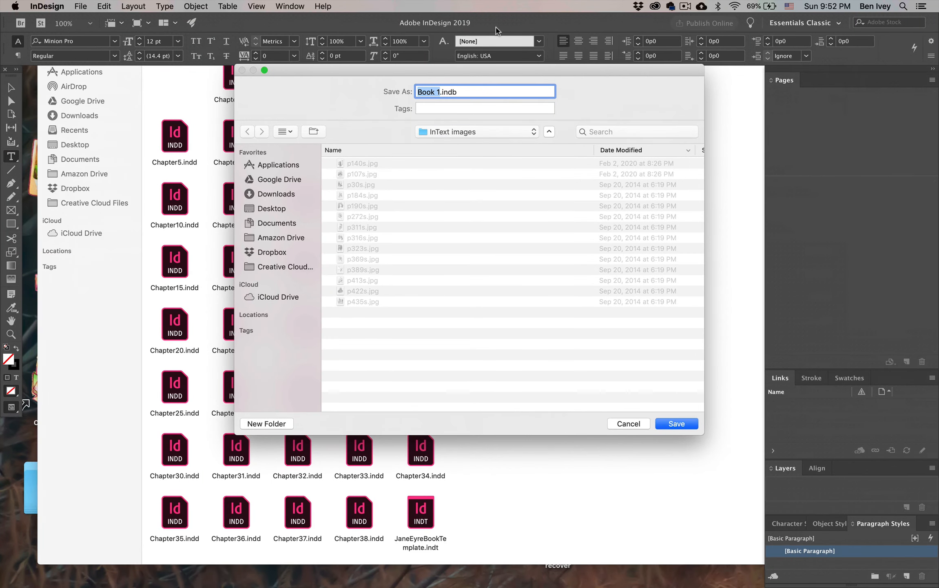
pyautogui.click(454, 130)
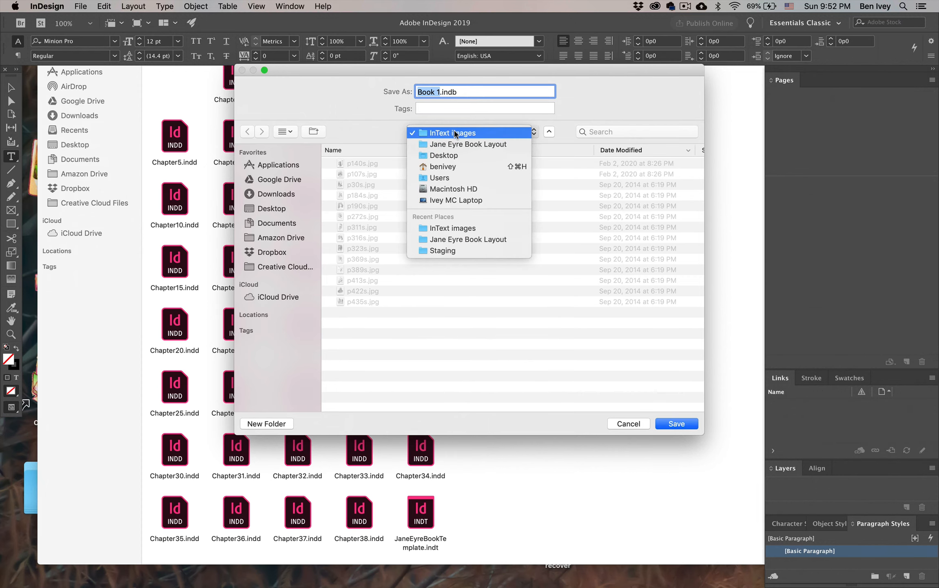
pyautogui.click(449, 144)
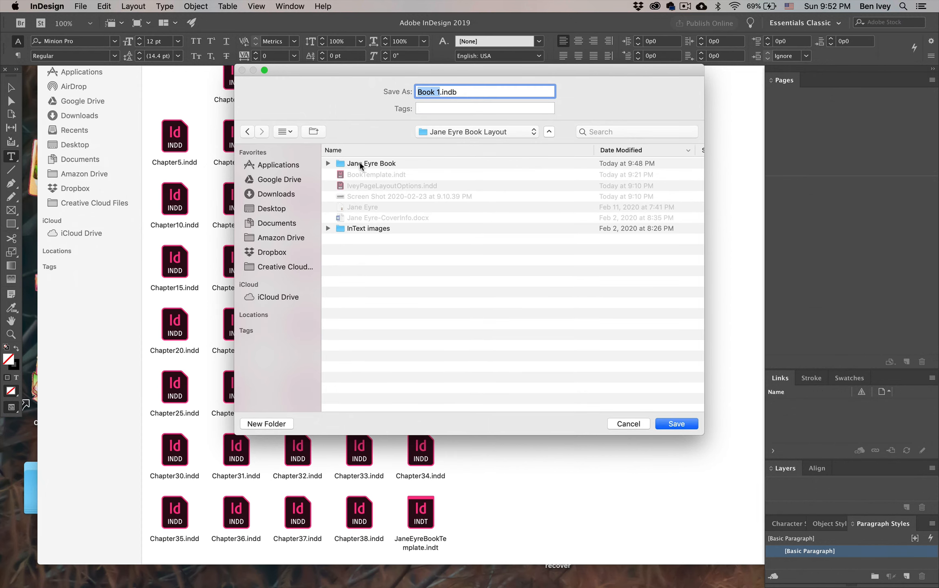
pyautogui.doubleClick(359, 163)
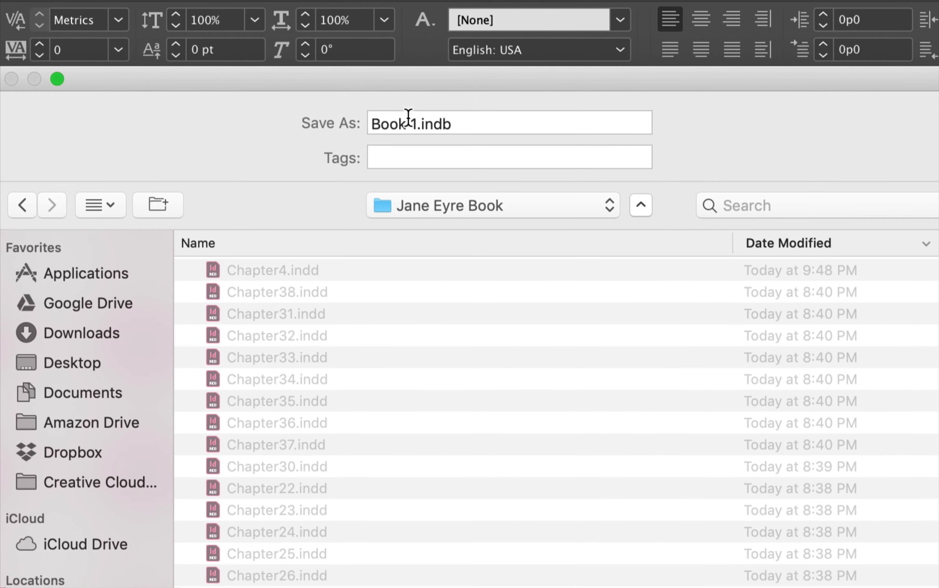
pyautogui.moveTo(417, 123); pyautogui.dragTo(353, 120)
pyautogui.write('JaneEyre')
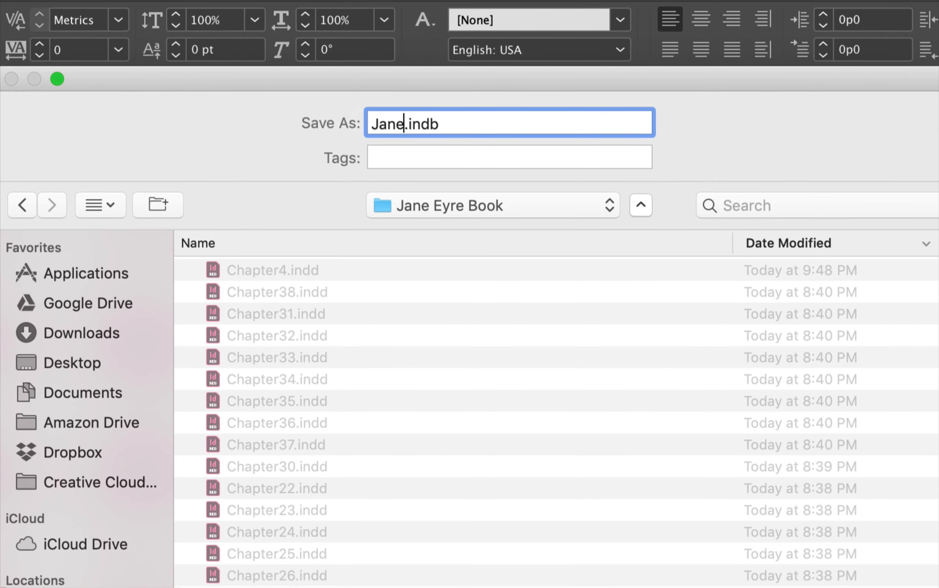
pyautogui.write('Book')
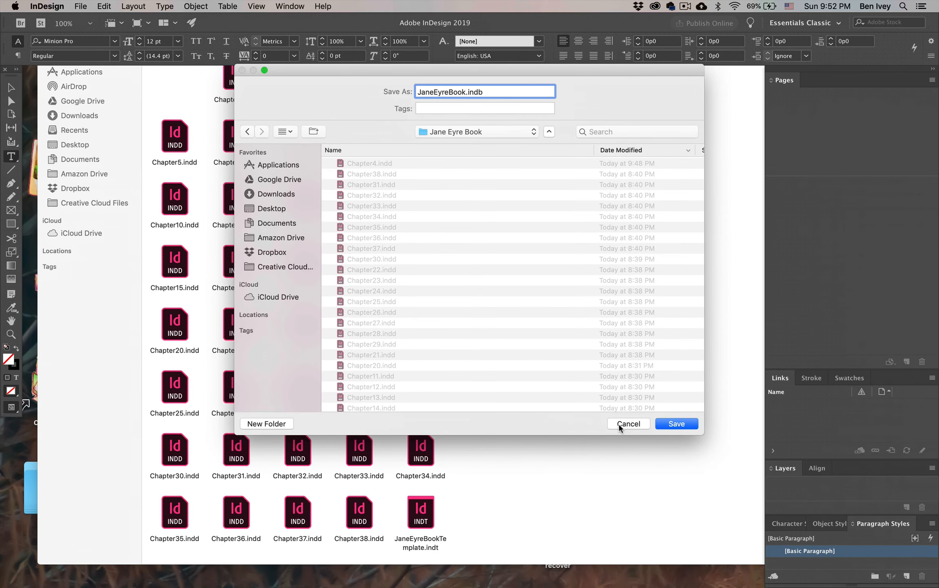
pyautogui.click(676, 424)
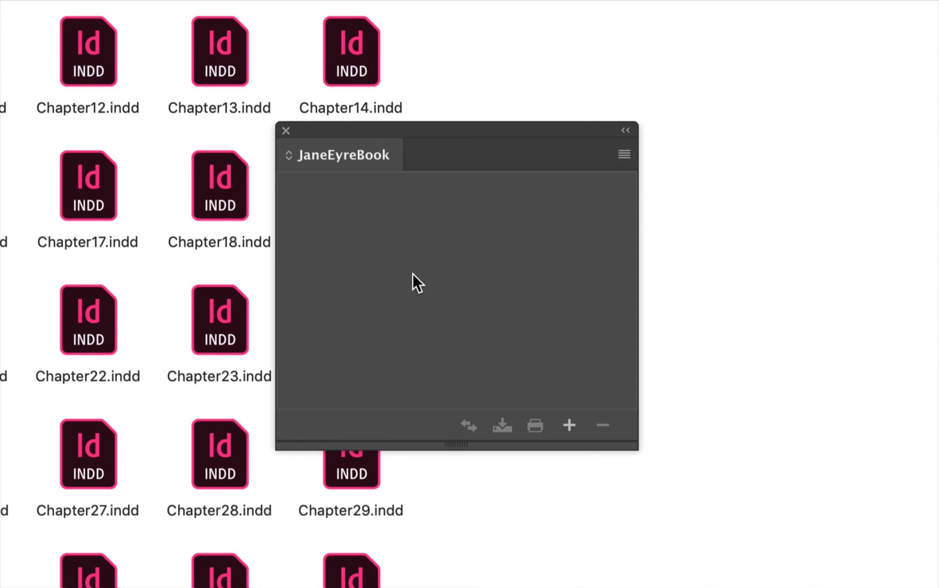
# Step: Add all the chapter documents, Chapter1.indd through Chapter38.indd, to the JaneEyreBook book
pyautogui.click(574, 427)
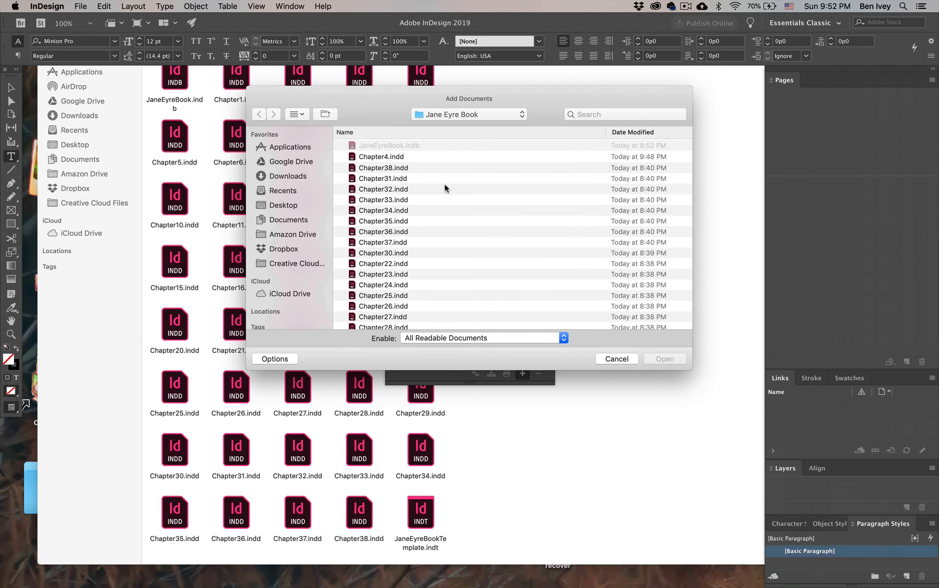
pyautogui.click(385, 159)
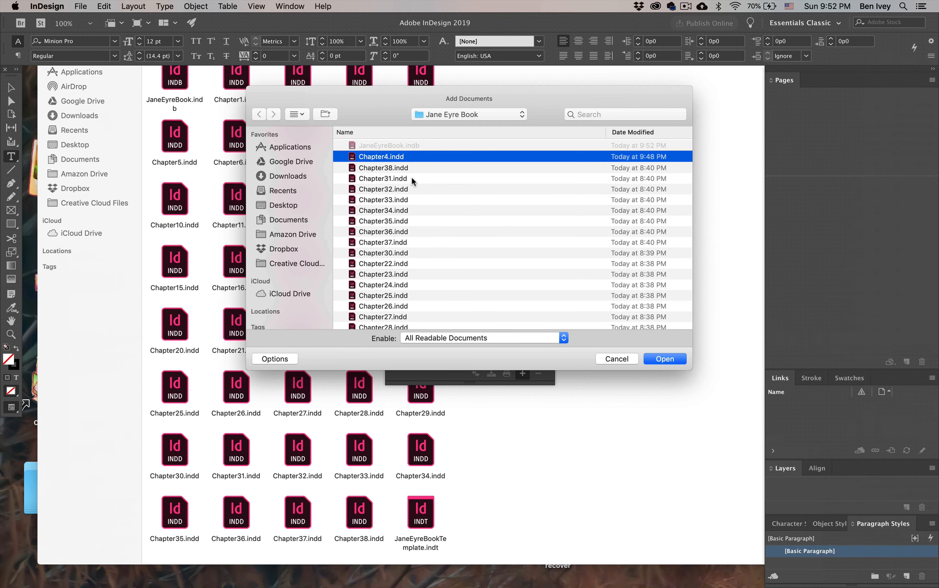
pyautogui.scroll(-10, 414, 237)
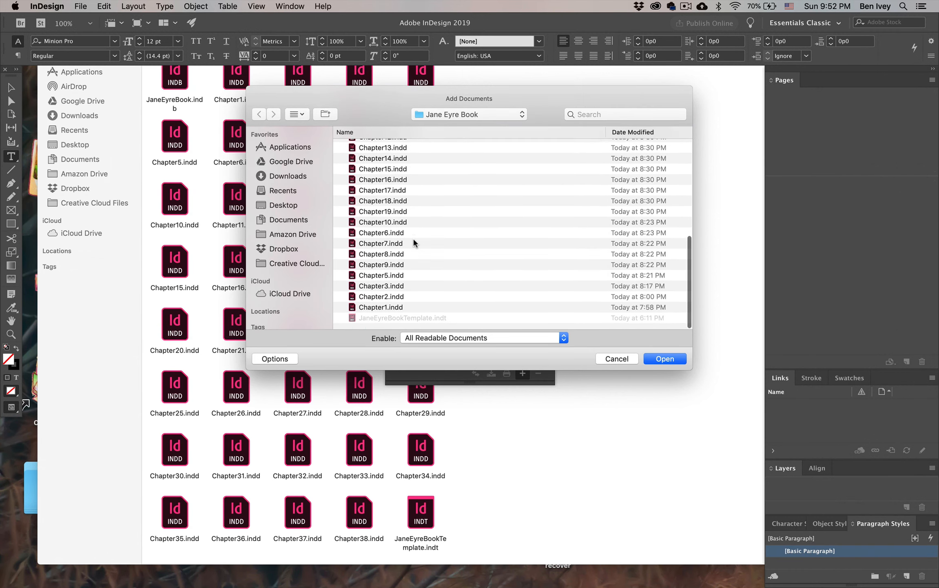
pyautogui.keyDown('shift'); pyautogui.click(385, 313); pyautogui.keyUp('shift')
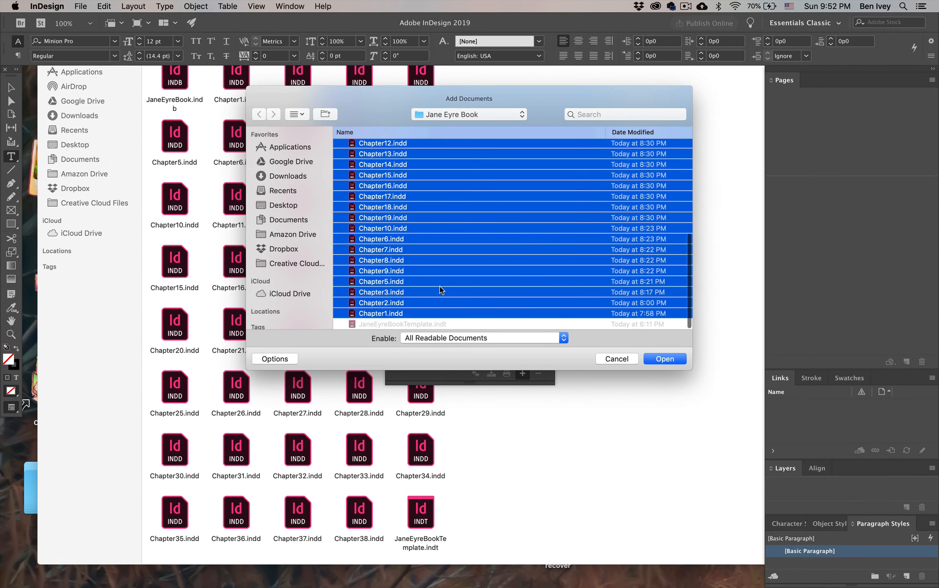
pyautogui.click(674, 362)
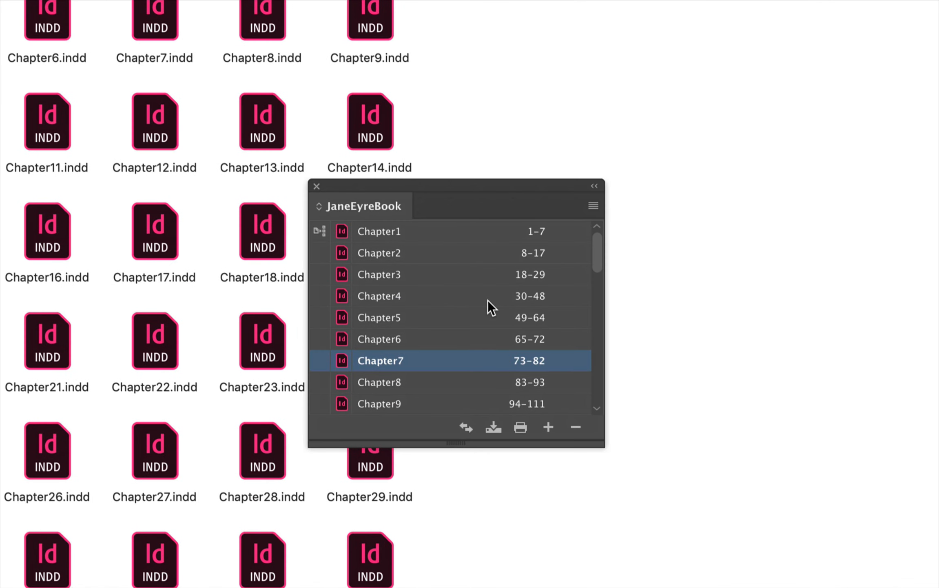
# Step: Try reordering the book by moving Chapter1 below Chapter3, and return it to the first position
pyautogui.scroll(-10, 469, 301)
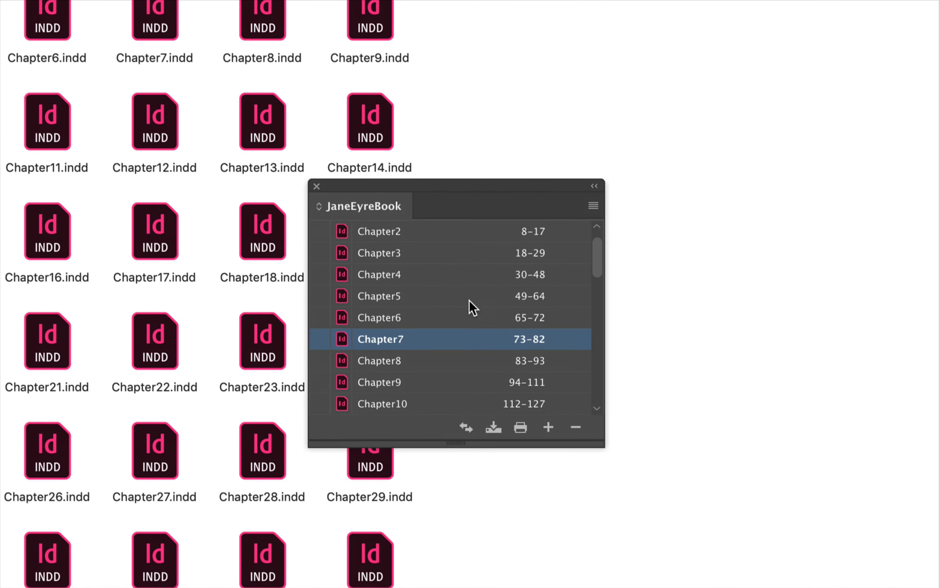
pyautogui.scroll(-5, 444, 302)
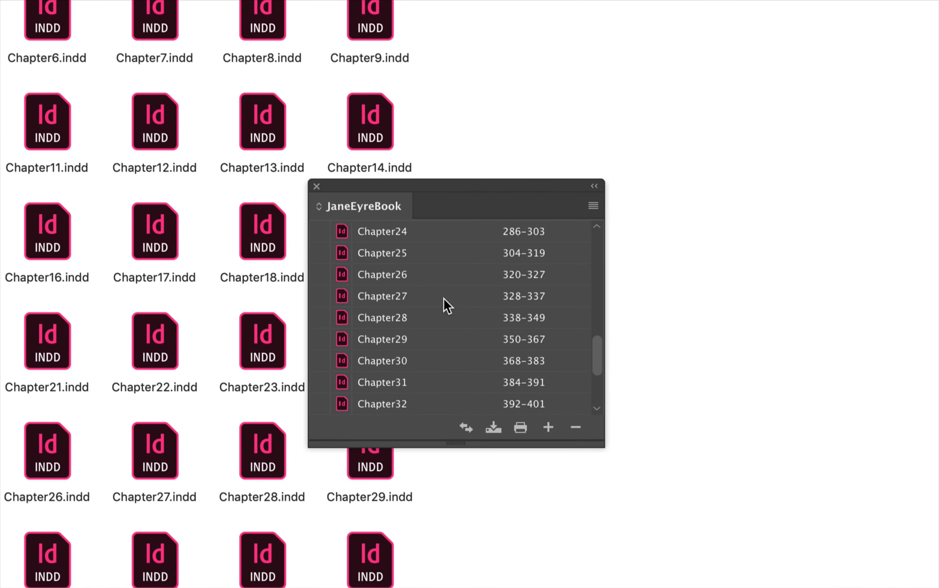
pyautogui.scroll(15, 430, 295)
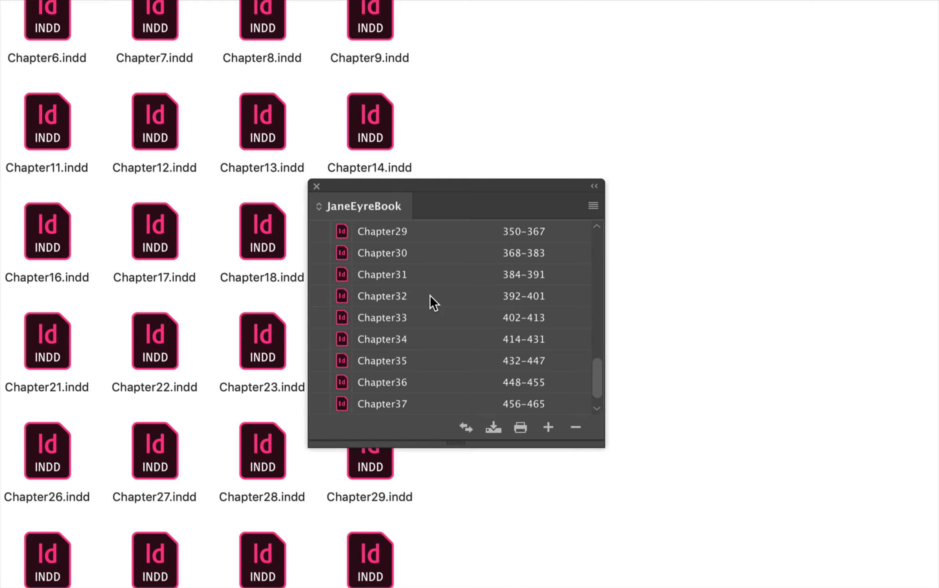
pyautogui.click(385, 231)
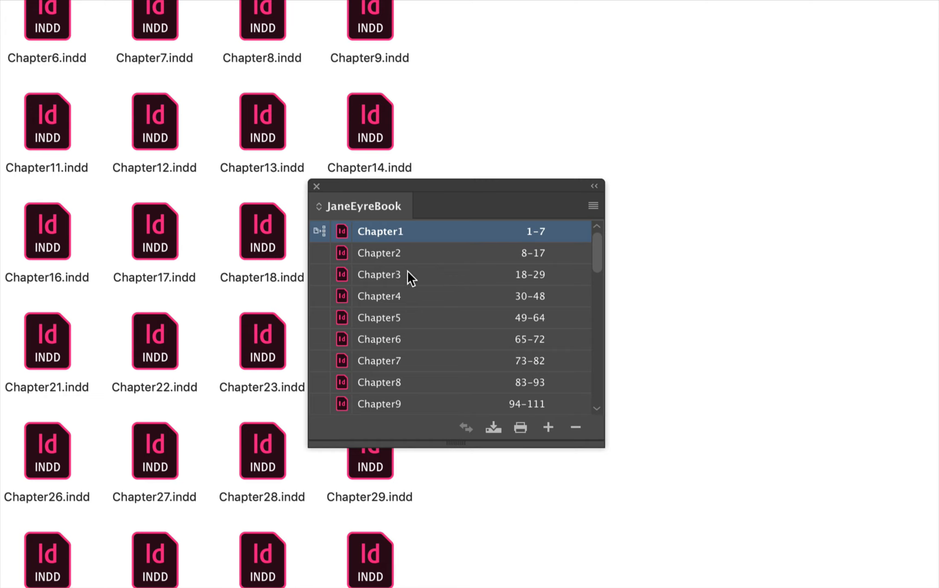
pyautogui.moveTo(407, 271); pyautogui.dragTo(408, 272)
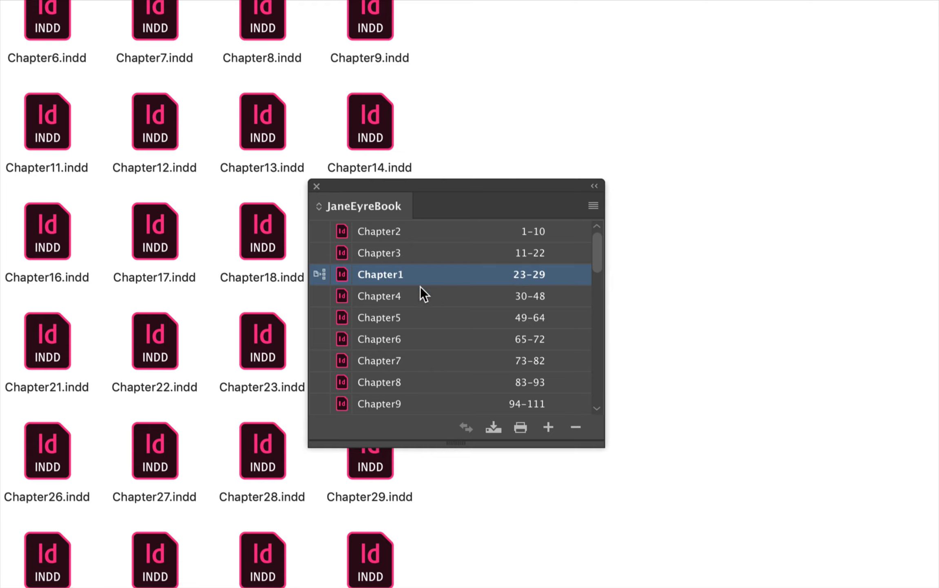
pyautogui.moveTo(404, 275); pyautogui.dragTo(409, 223)
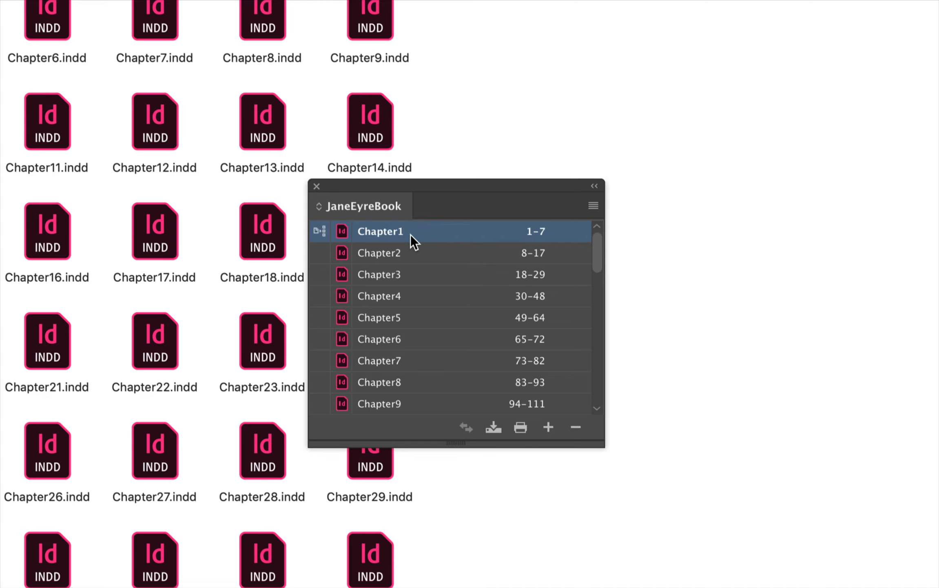
# Step: Open Chapter1 from the book list and move the book panel clear of the page text
pyautogui.doubleClick(411, 234)
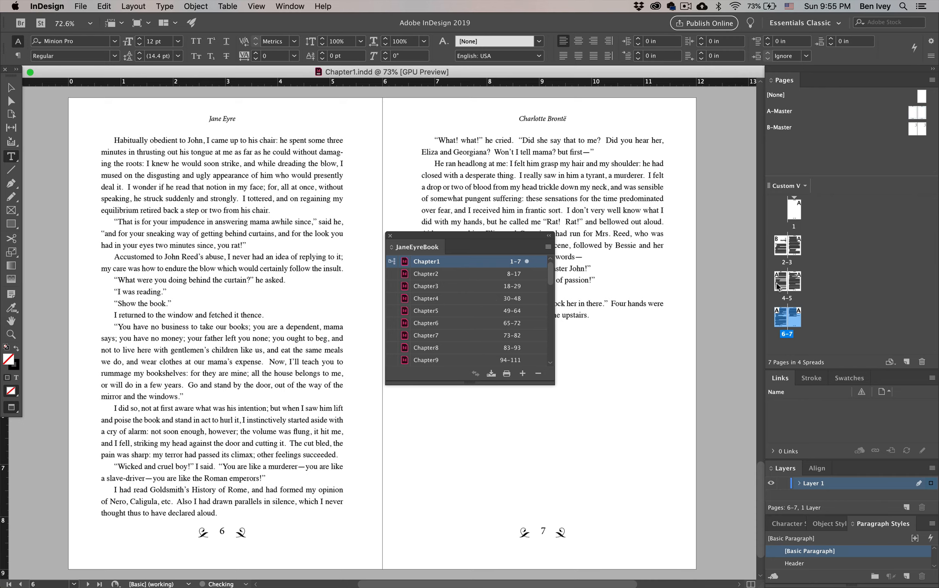
pyautogui.moveTo(517, 237); pyautogui.dragTo(561, 251)
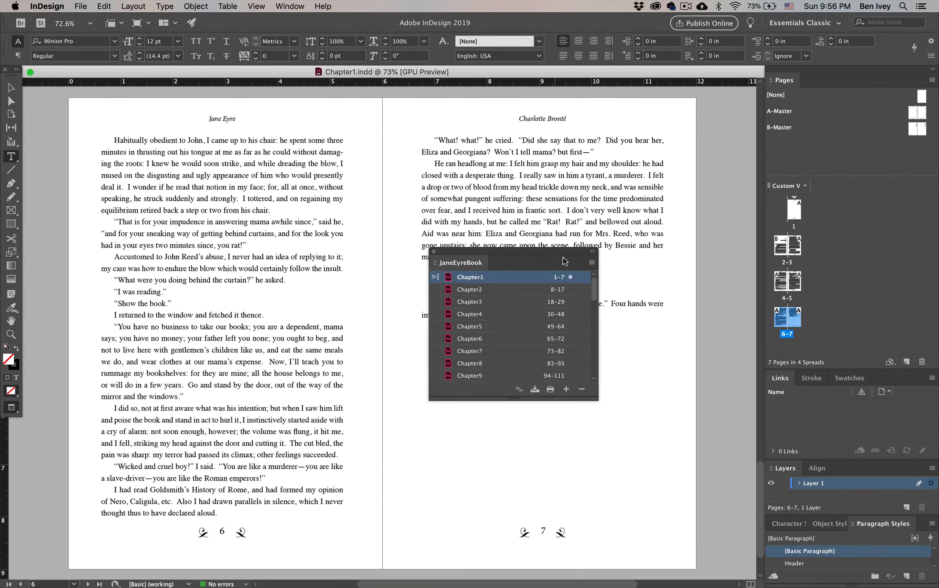
pyautogui.moveTo(564, 261); pyautogui.dragTo(657, 337)
# Step: Apply the [None] master to the blank page 1 of Chapter1 to remove its header and page number
pyautogui.scroll(20, 555, 228)
pyautogui.scroll(-10, 556, 228)
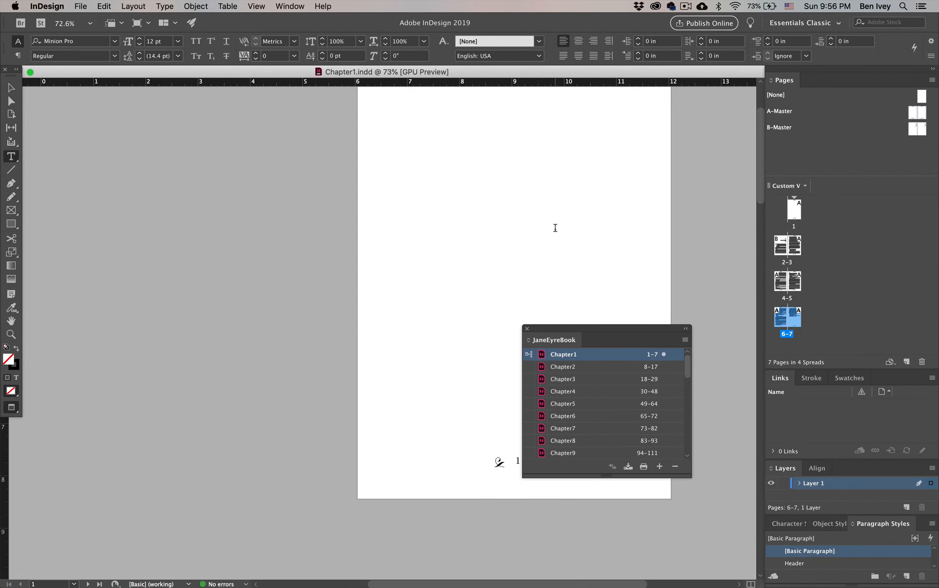
pyautogui.scroll(5, 556, 228)
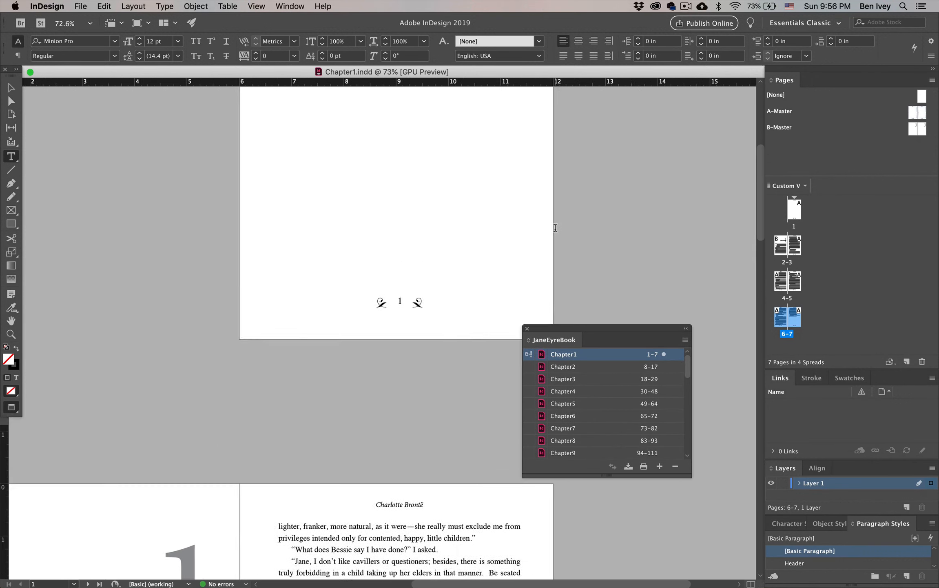
pyautogui.scroll(5, 441, 289)
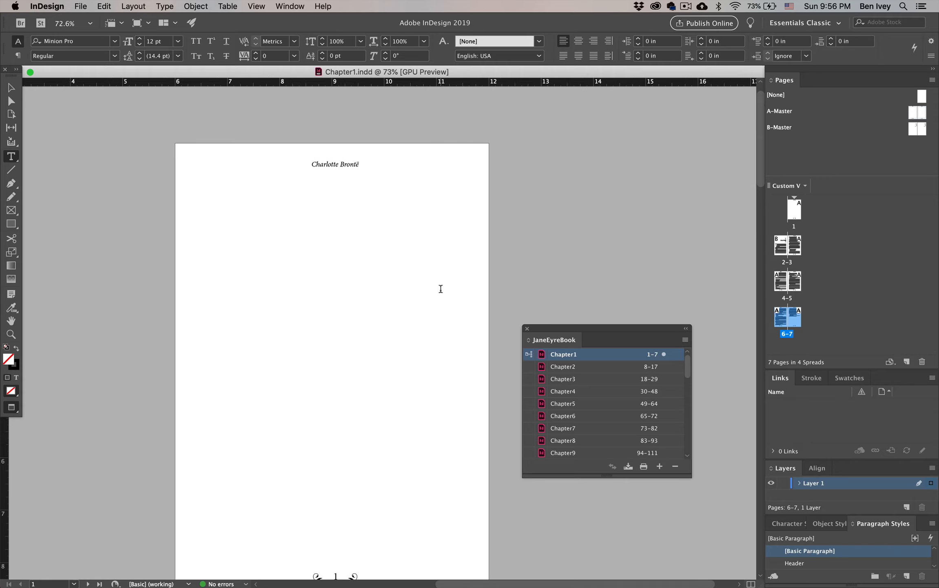
pyautogui.scroll(1, 427, 309)
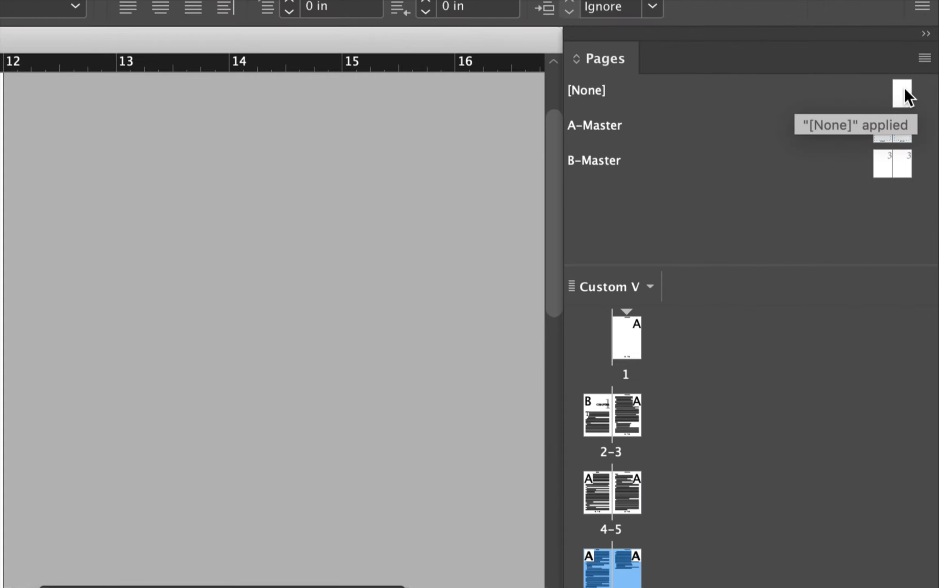
pyautogui.moveTo(904, 96); pyautogui.dragTo(634, 319)
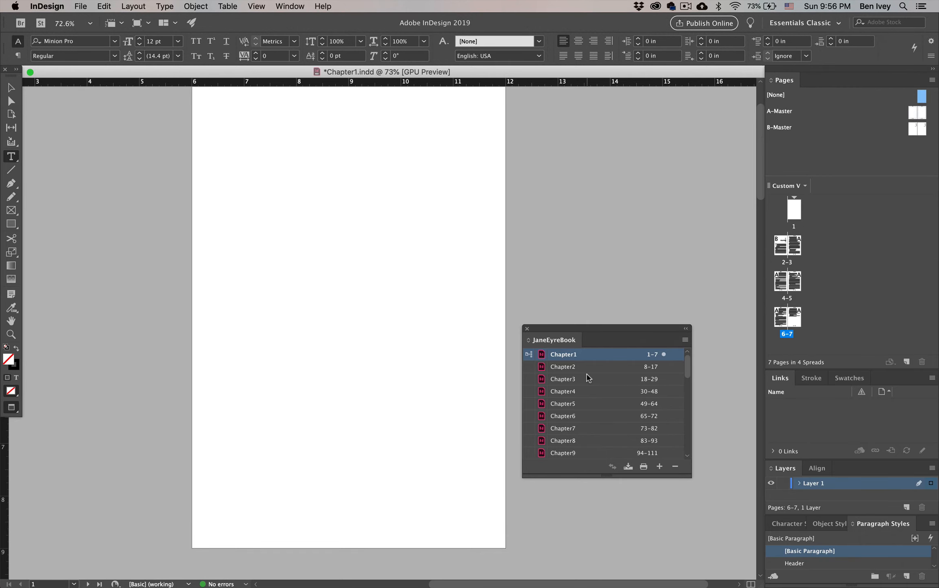
# Step: Open Chapter2 from the book list and delete its blank final spread, pages 16–17, including the objects on it
pyautogui.doubleClick(590, 367)
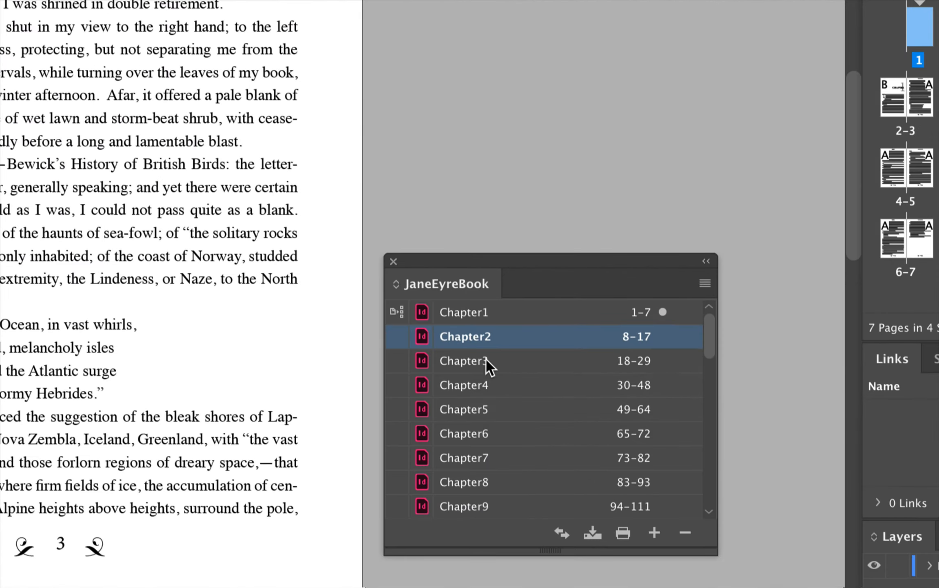
pyautogui.doubleClick(478, 335)
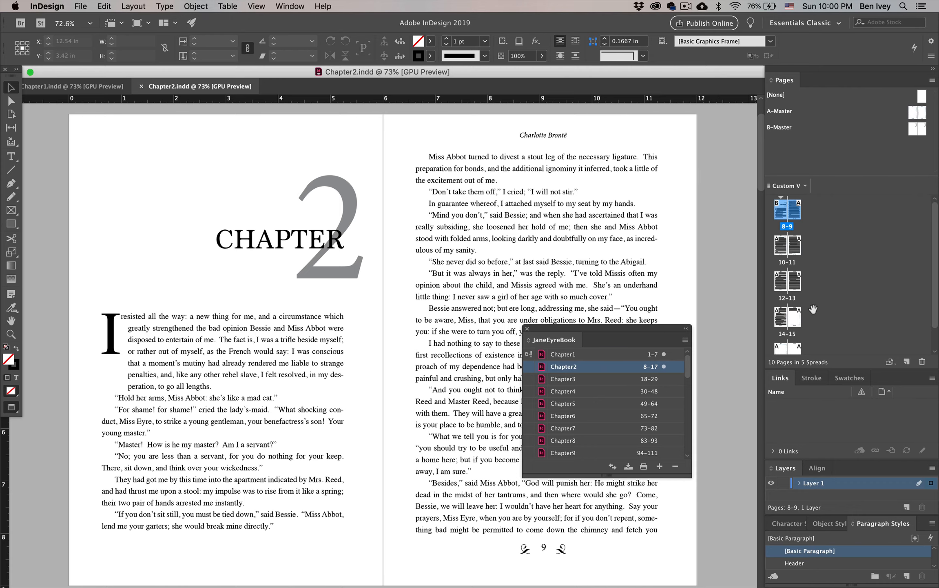
pyautogui.scroll(-20, 527, 324)
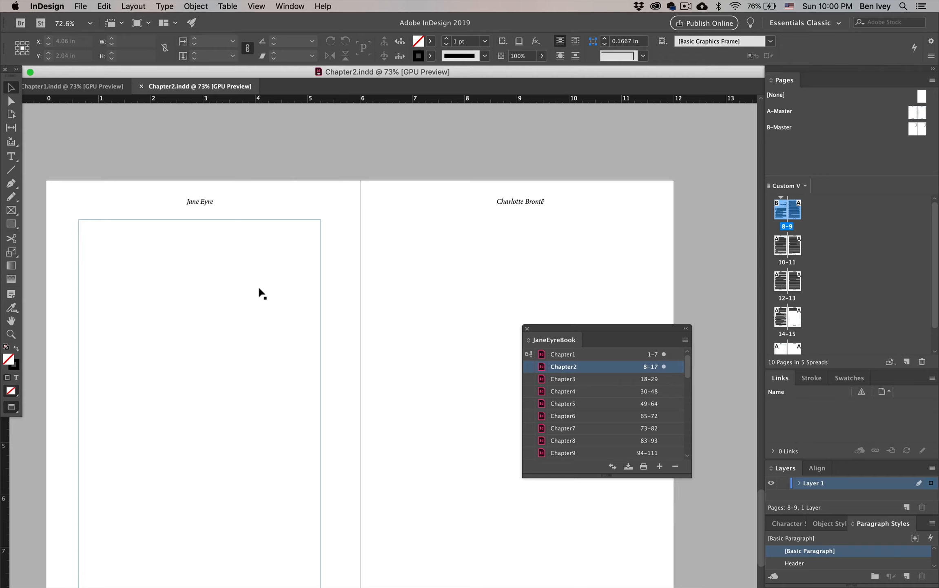
pyautogui.scroll(-5, 573, 229)
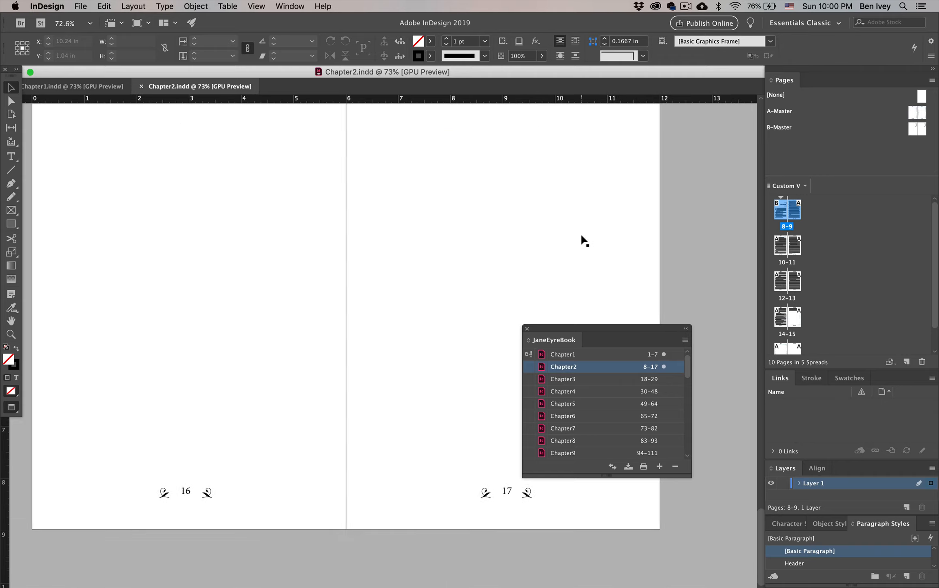
pyautogui.scroll(-2, 890, 315)
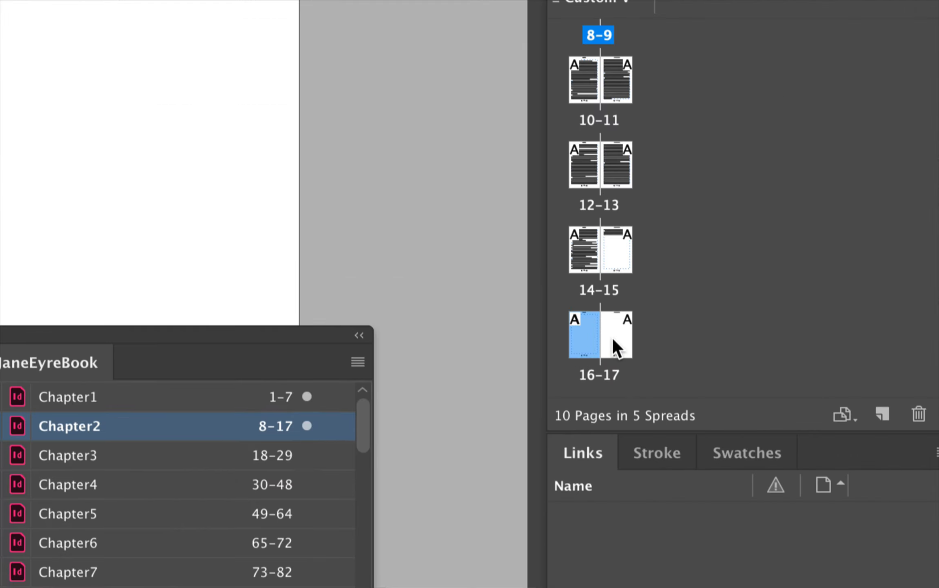
pyautogui.keyDown('shift'); pyautogui.click(613, 337); pyautogui.keyUp('shift')
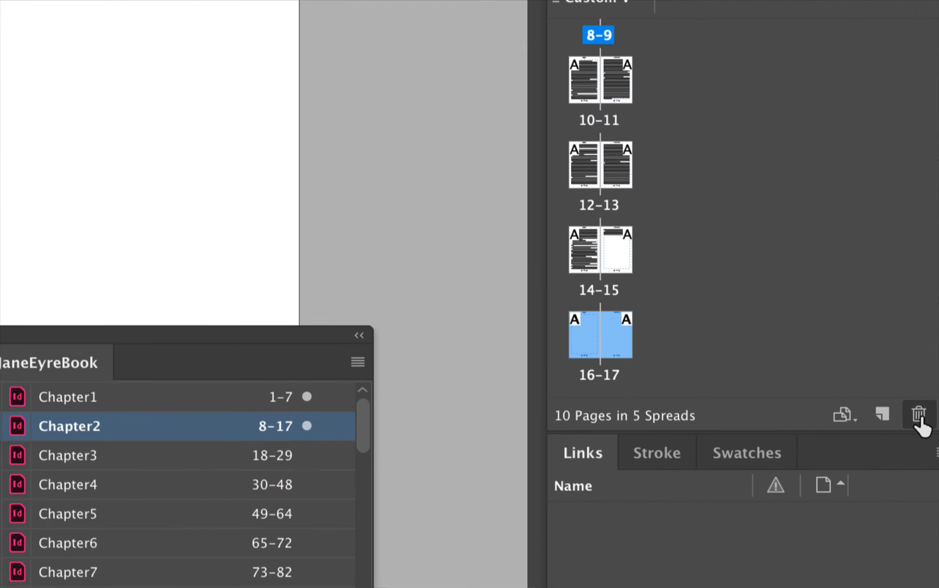
pyautogui.click(920, 418)
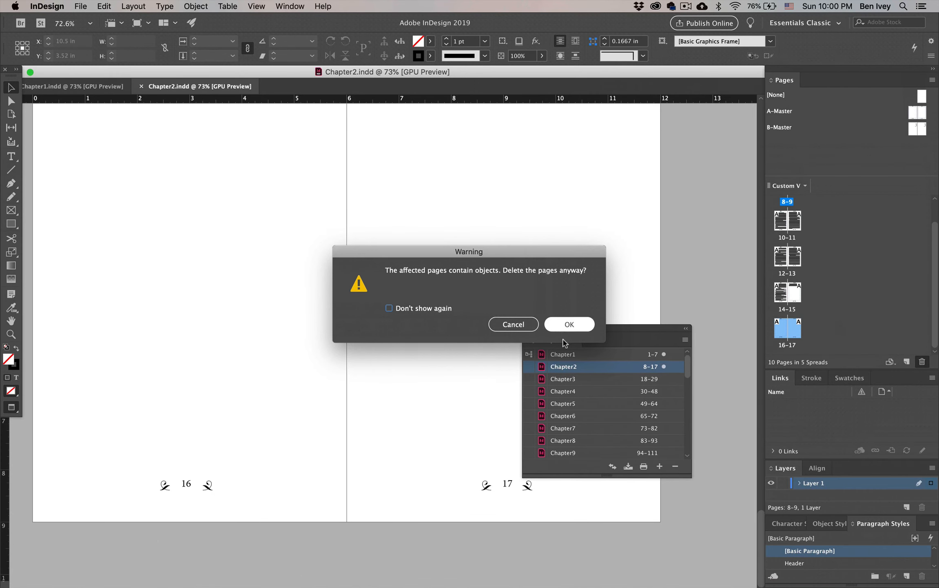
pyautogui.click(575, 326)
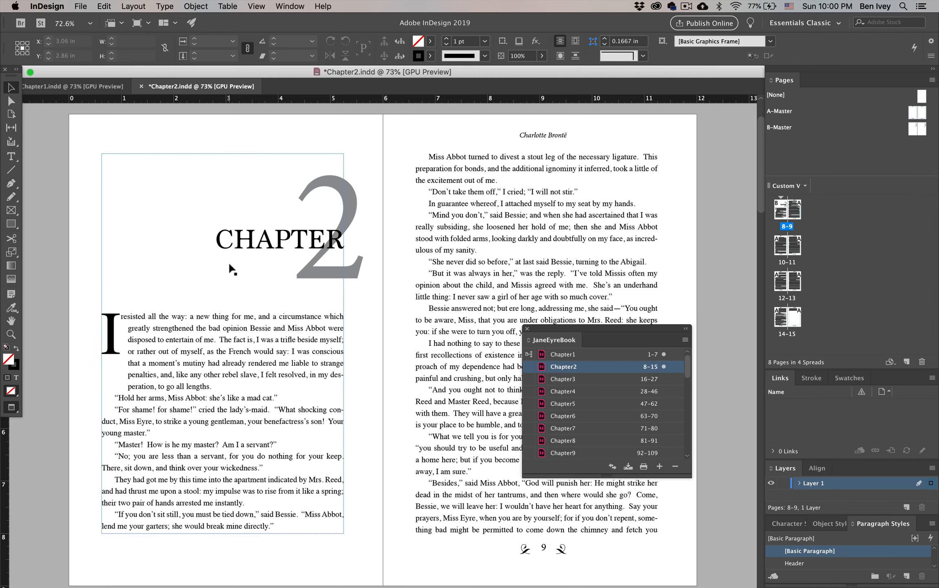
# Step: Save Chapter2 and close both the Chapter2 and Chapter1 documents
pyautogui.press('super+s')
pyautogui.click(141, 86)
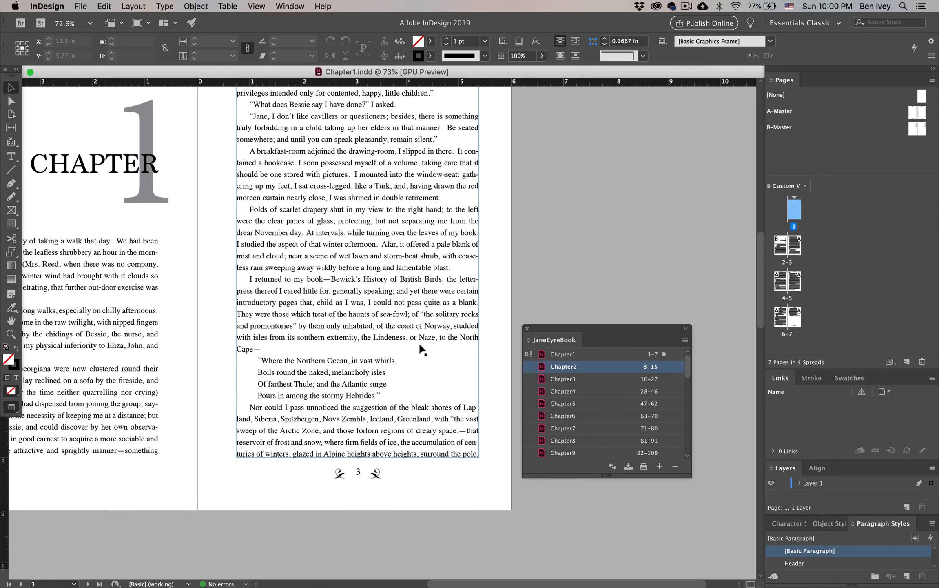
pyautogui.press('super+w')
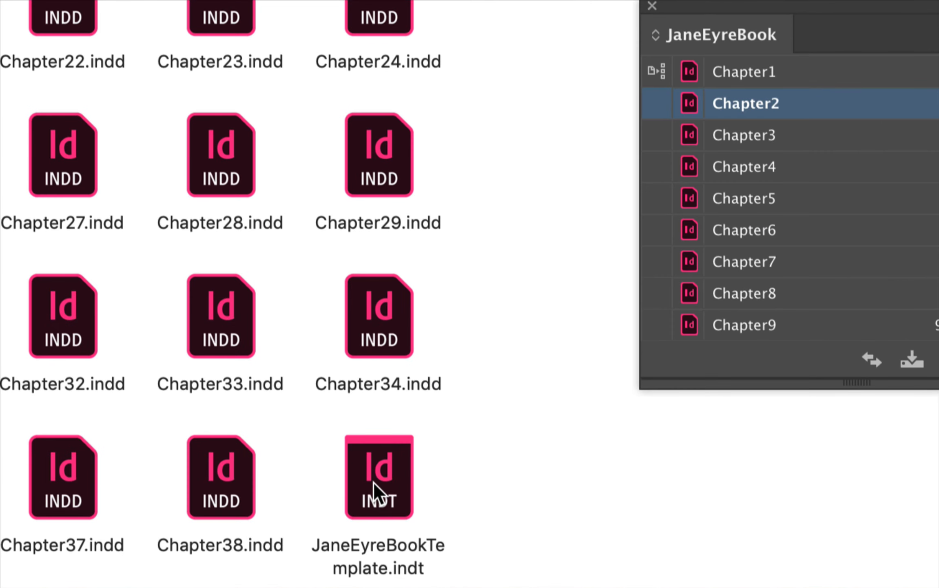
# Step: Create a new document from JaneEyreBookTemplate.indt, and open the Jane Eyre text file from the Jane Eyre Book Layout folder
pyautogui.doubleClick(374, 483)
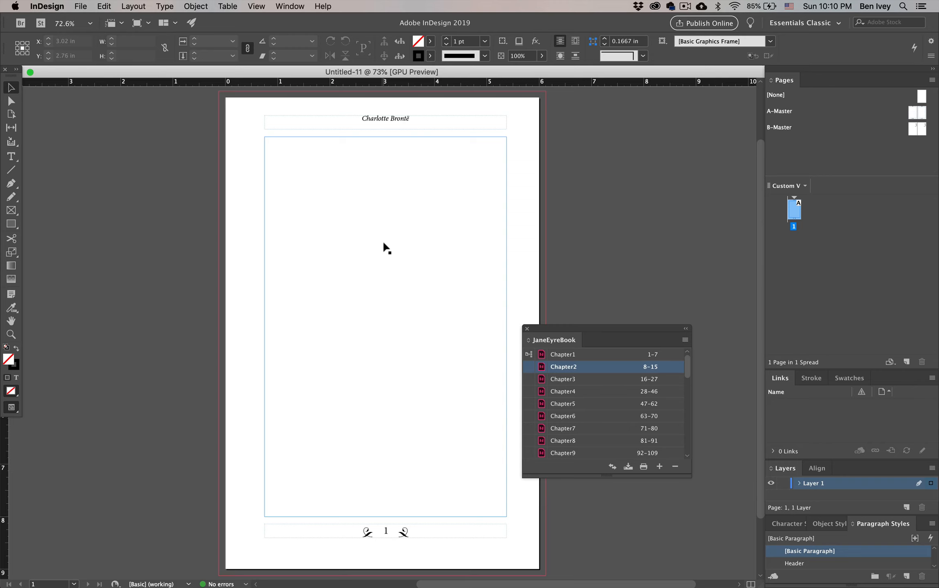
pyautogui.hotkey('ctrl', 'Up')
pyautogui.click(715, 306)
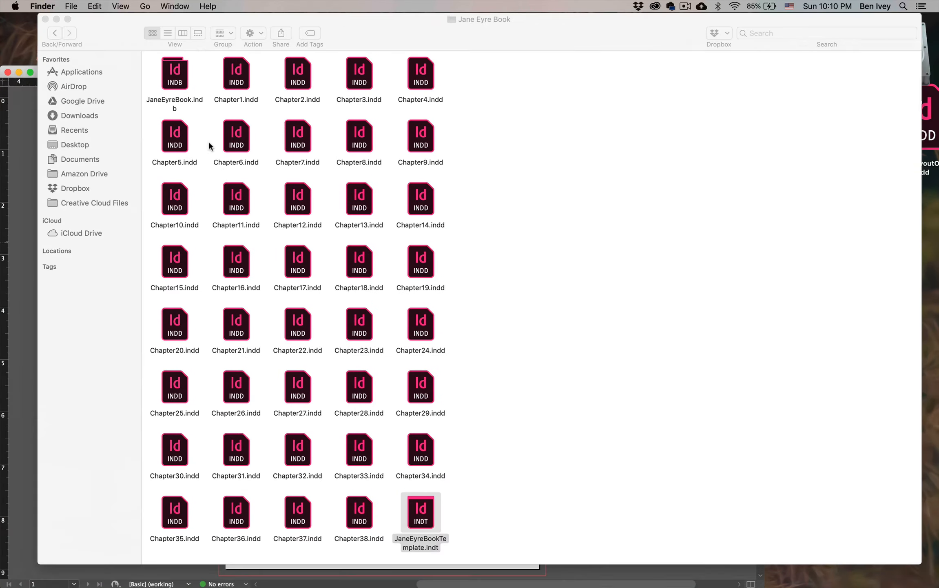
pyautogui.click(55, 32)
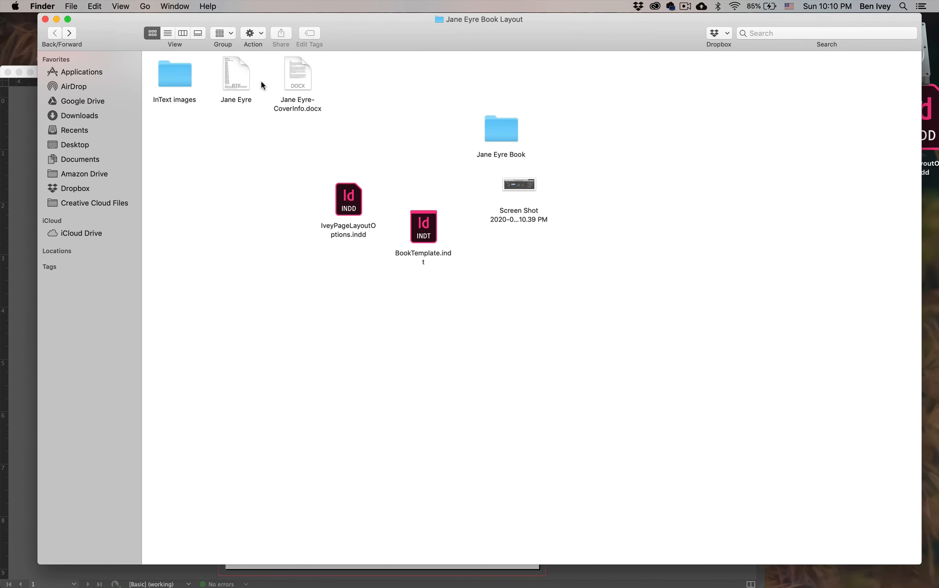
pyautogui.doubleClick(245, 79)
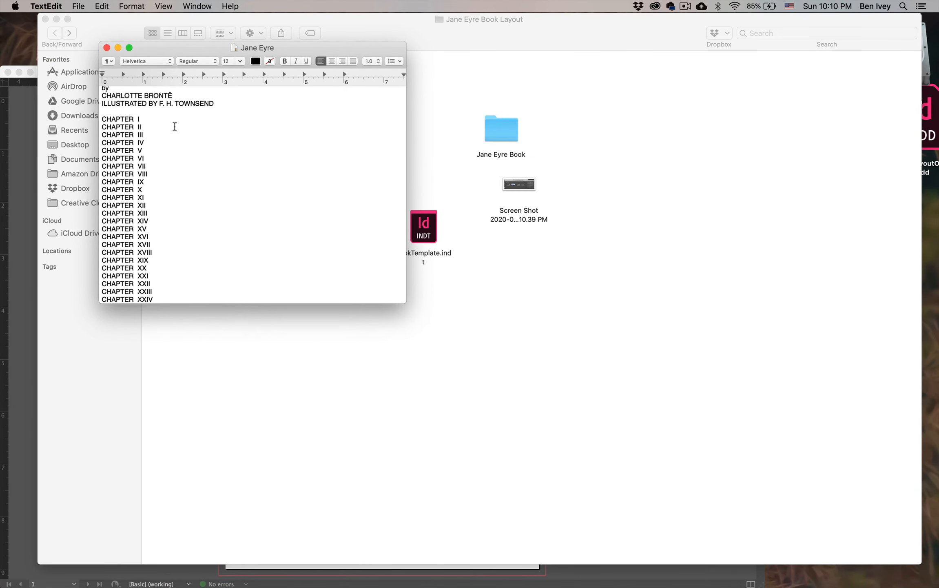
# Step: Copy the title lines and chapter list through CHAPTER XXXVIII from the text file into the main text frame of the new InDesign document
pyautogui.scroll(2, 127, 113)
pyautogui.moveTo(101, 87); pyautogui.dragTo(160, 220)
pyautogui.scroll(-8, 160, 219)
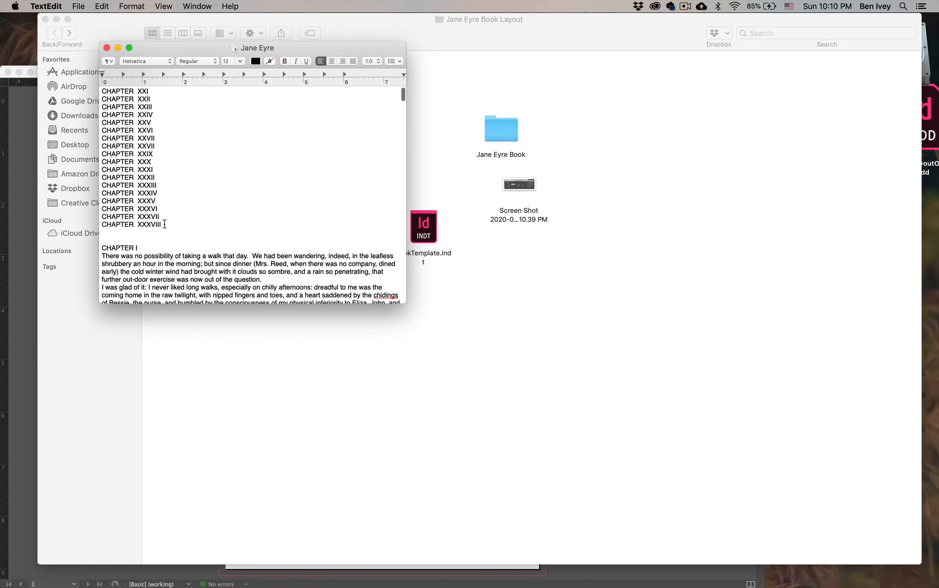
pyautogui.keyDown('shift'); pyautogui.click(164, 224); pyautogui.keyUp('shift')
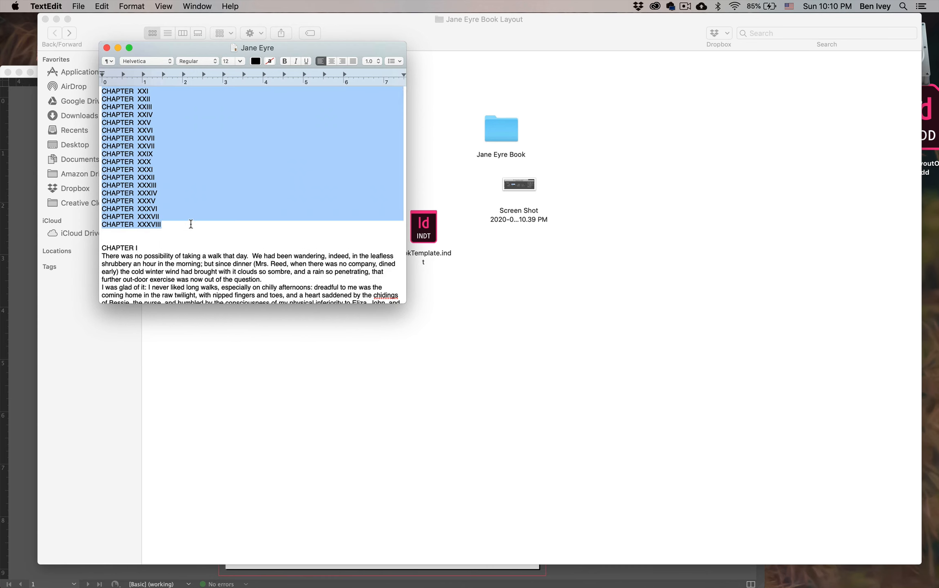
pyautogui.press('super+c')
pyautogui.press('super+Tab')
pyautogui.doubleClick(357, 231)
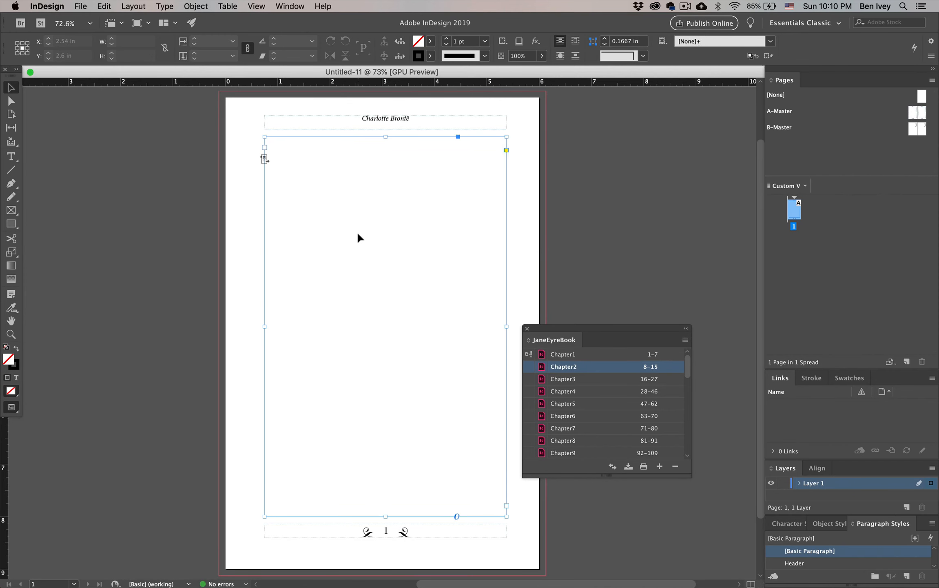
pyautogui.press('super+v')
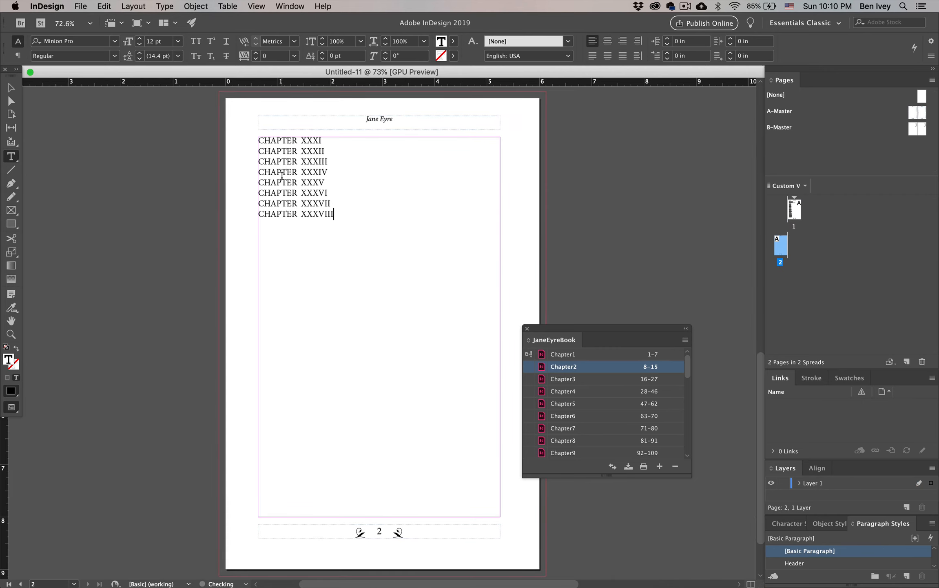
# Step: Insert a page break before CHAPTER I so the chapter list starts on its own page after the title lines
pyautogui.scroll(10, 363, 243)
pyautogui.hscroll(10, 368, 247)
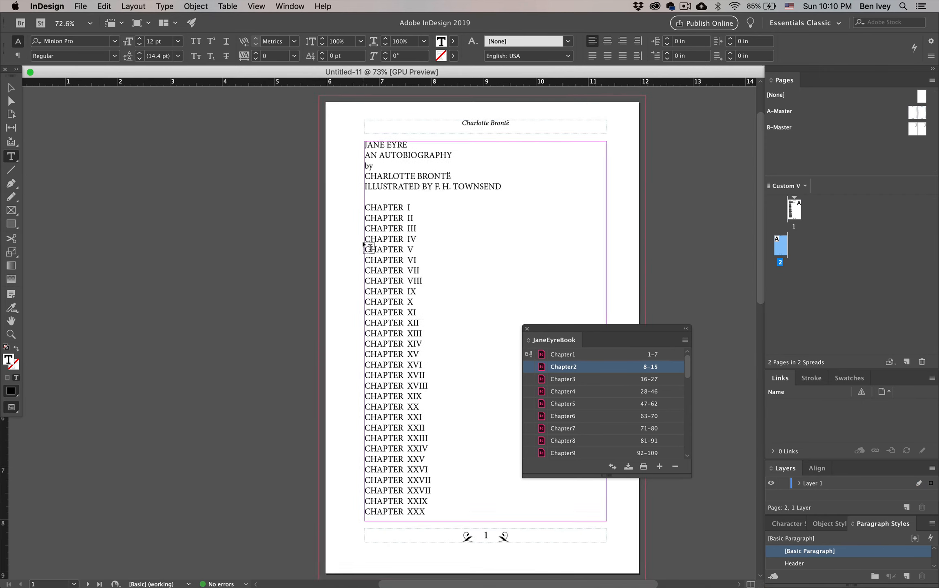
pyautogui.moveTo(306, 211); pyautogui.dragTo(181, 165)
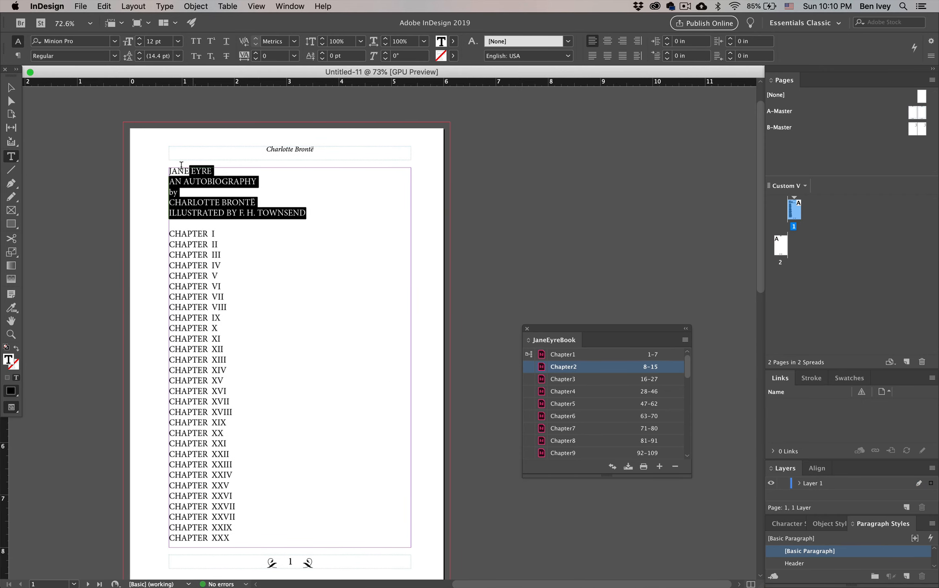
pyautogui.click(303, 209)
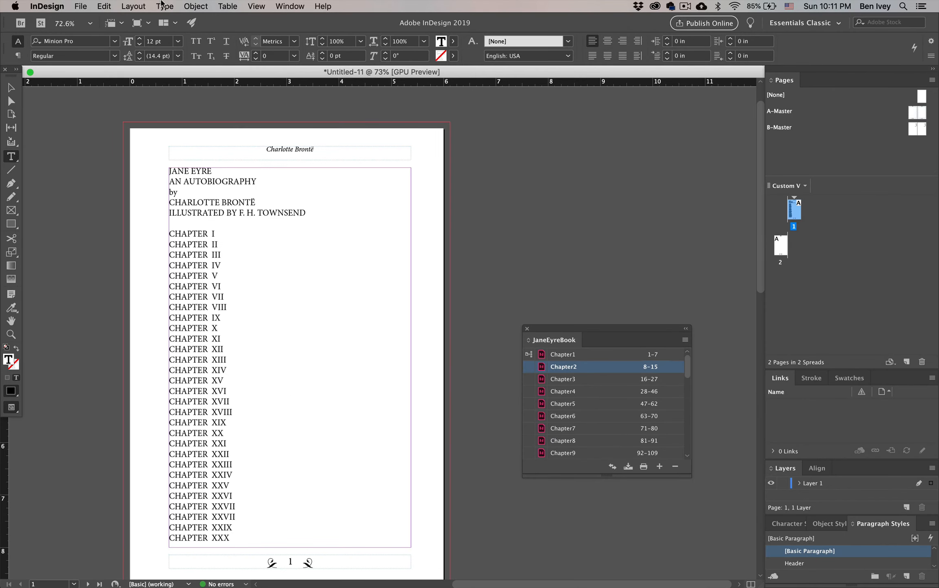
pyautogui.click(133, 5)
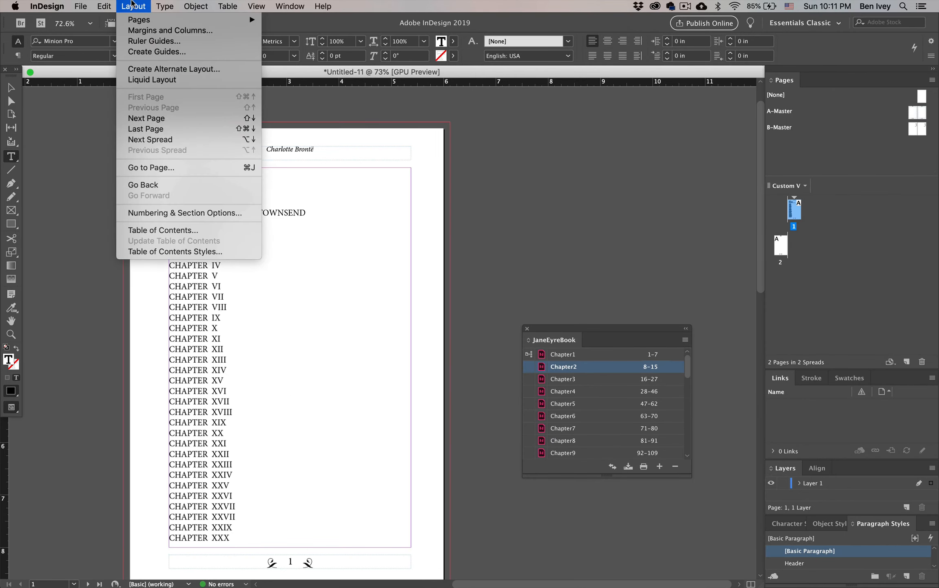
pyautogui.moveTo(165, 5)
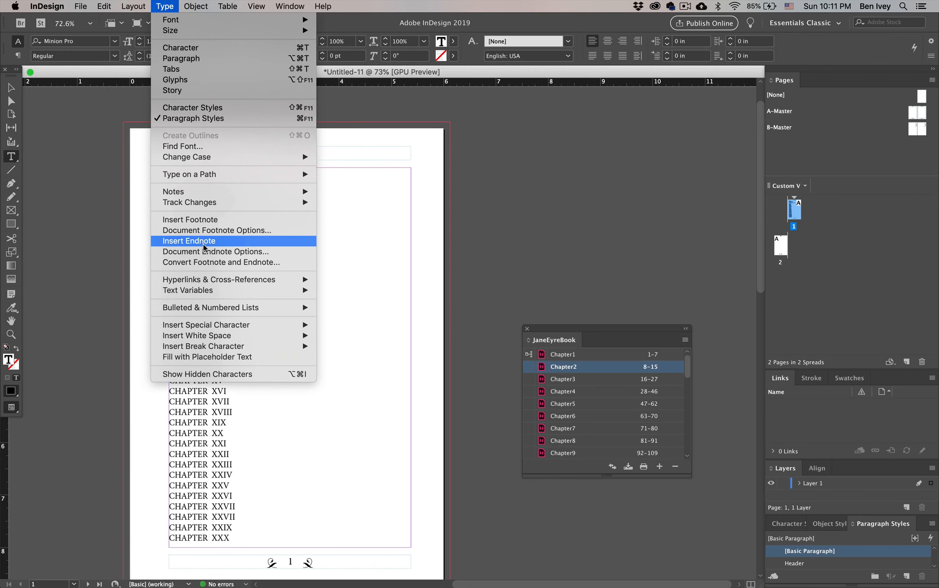
pyautogui.moveTo(231, 346)
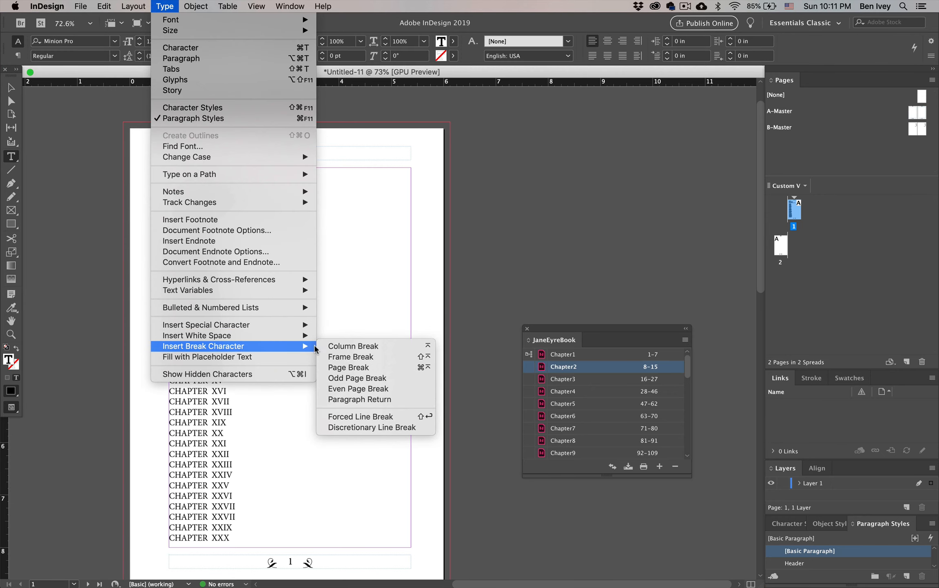
pyautogui.click(365, 367)
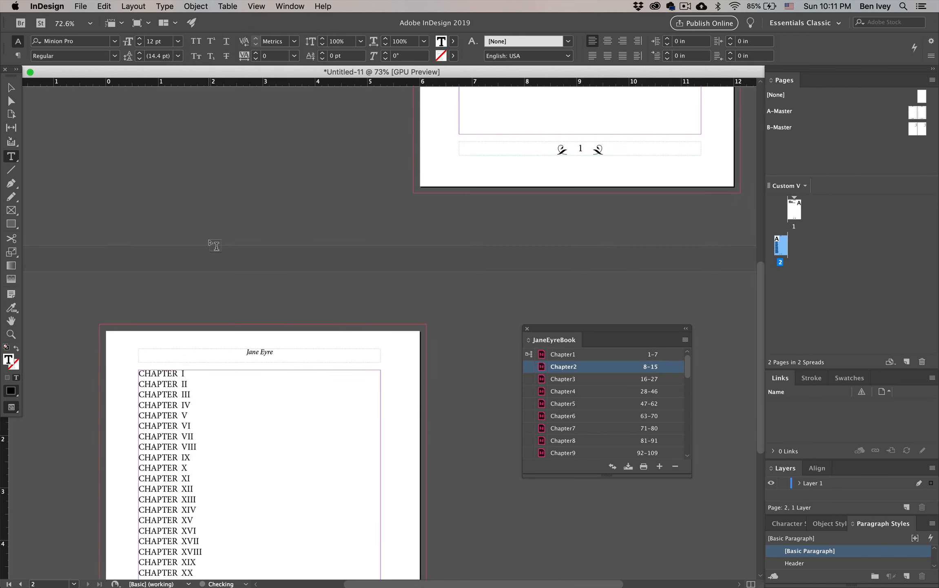
# Step: Center all the title lines on page 1 and enlarge them to 20 pt
pyautogui.scroll(10, 275, 299)
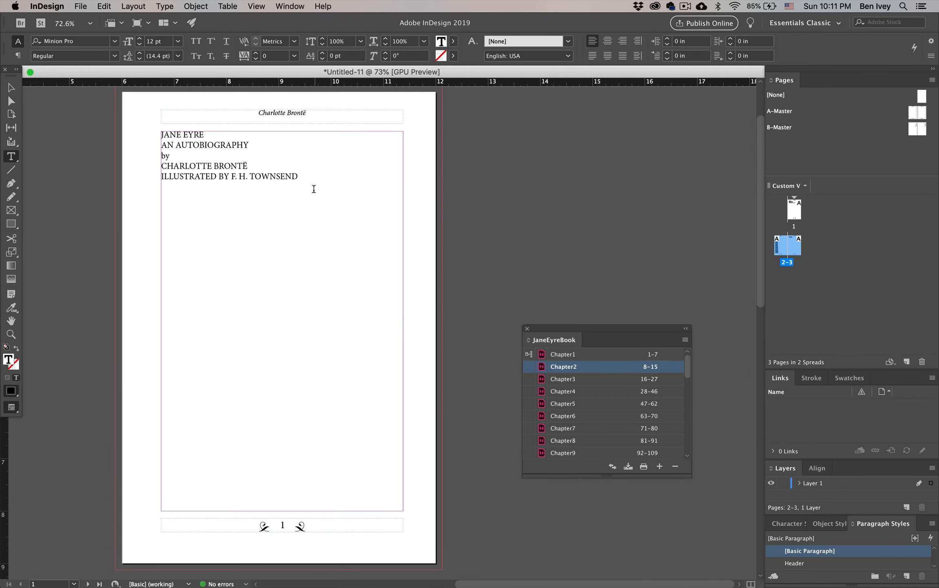
pyautogui.moveTo(313, 189); pyautogui.dragTo(157, 135)
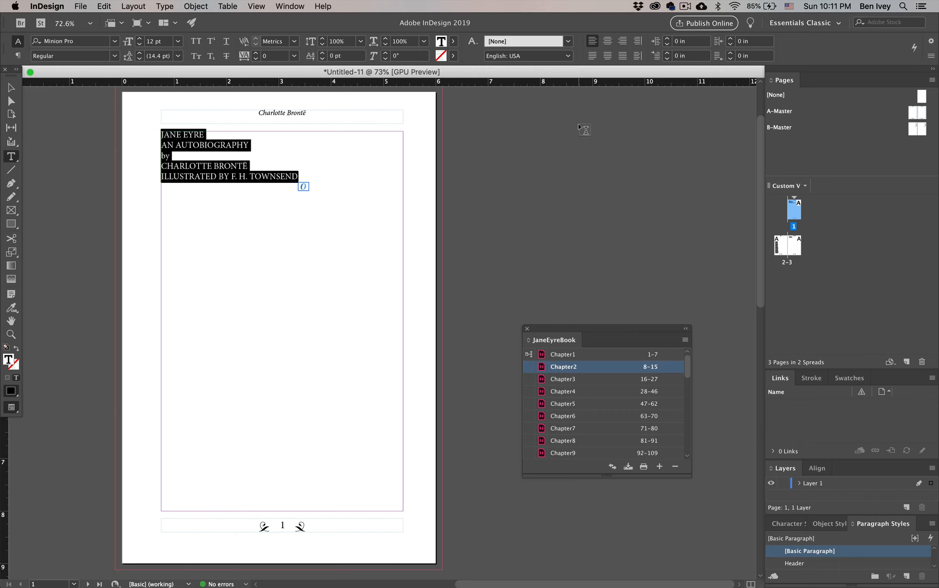
pyautogui.click(608, 41)
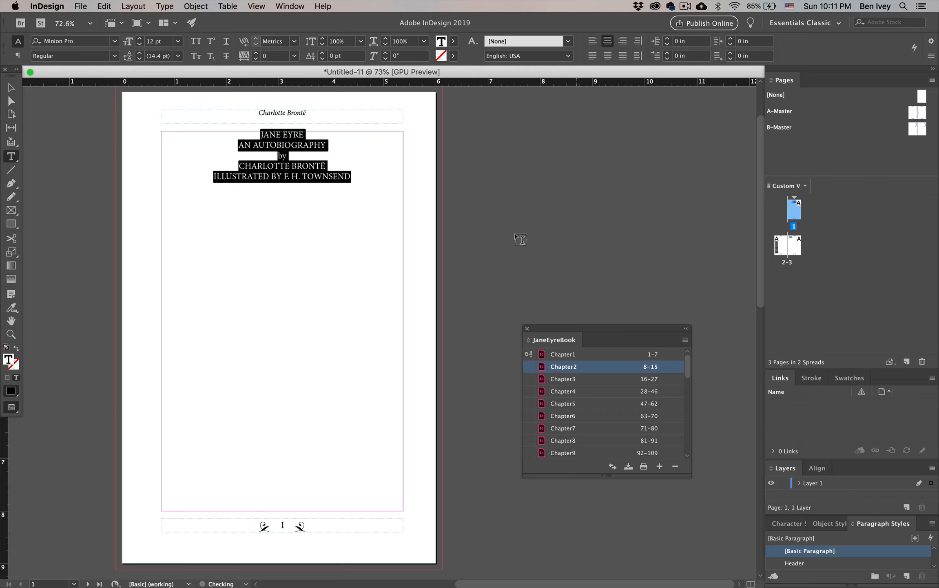
pyautogui.press('super+shift+period')
pyautogui.press('super+shift+period')
pyautogui.press('super+shift+period')
pyautogui.press('super+shift+period')
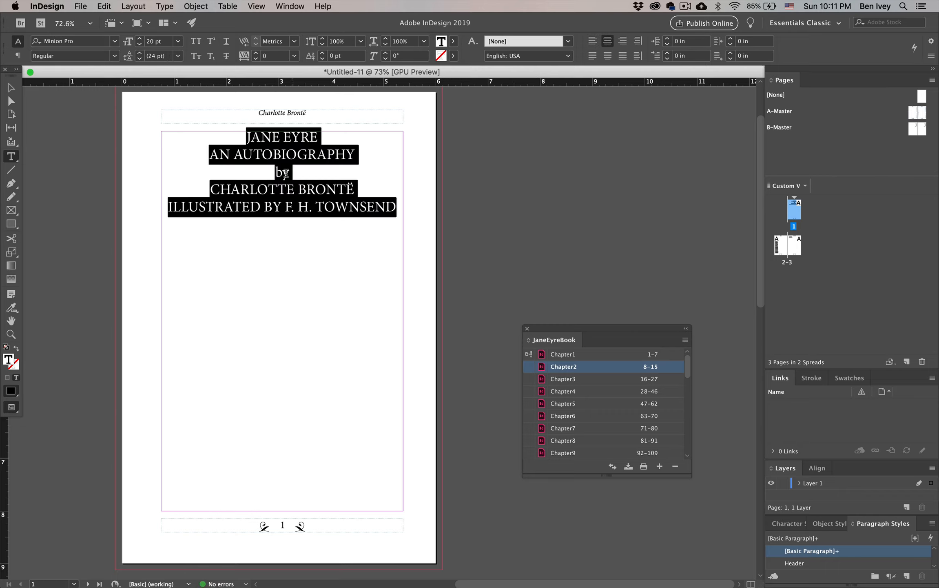
# Step: Enlarge the JANE EYRE title line to 44 pt and make it Bold
pyautogui.click(286, 172)
pyautogui.tripleClick(279, 140)
pyautogui.press('super+shift+period')
pyautogui.press('super+shift+period')
pyautogui.press('super+shift+period')
pyautogui.press('super+shift+period')
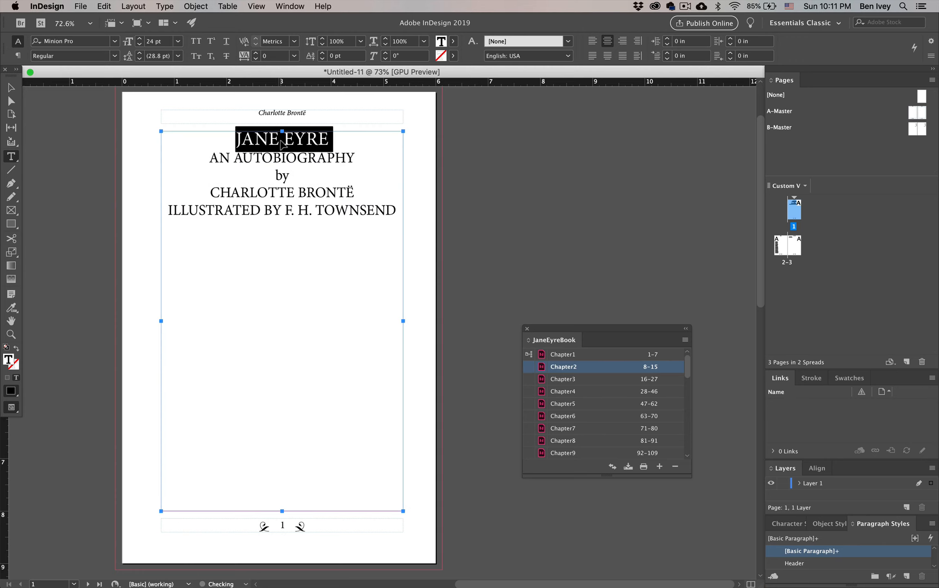
pyautogui.press('super+shift+period')
pyautogui.press('super+shift+period')
pyautogui.press('super+shift+period')
pyautogui.press('super+shift+period')
pyautogui.press('super+shift+period')
pyautogui.press('super+shift+period')
pyautogui.press('super+shift+period')
pyautogui.press('super+shift+period')
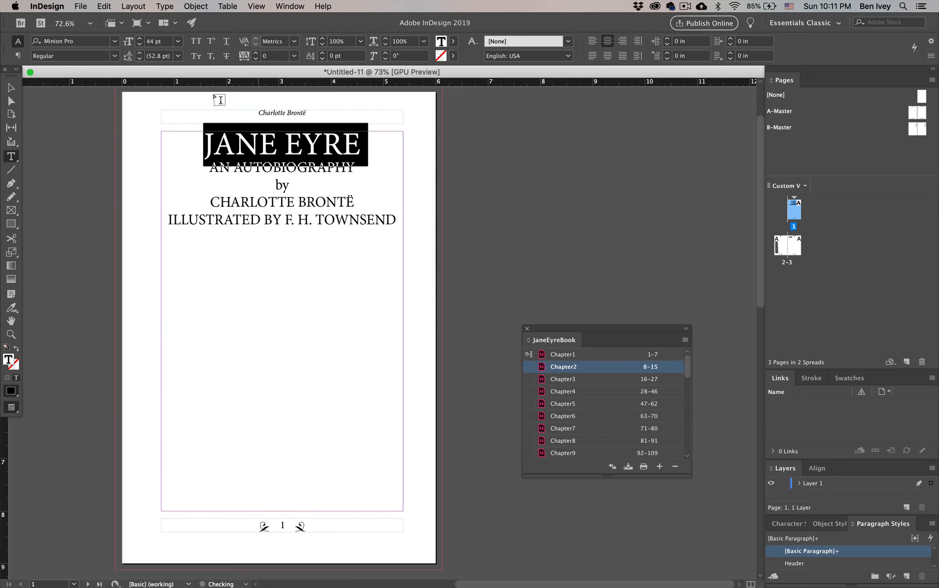
pyautogui.click(115, 56)
pyautogui.click(81, 92)
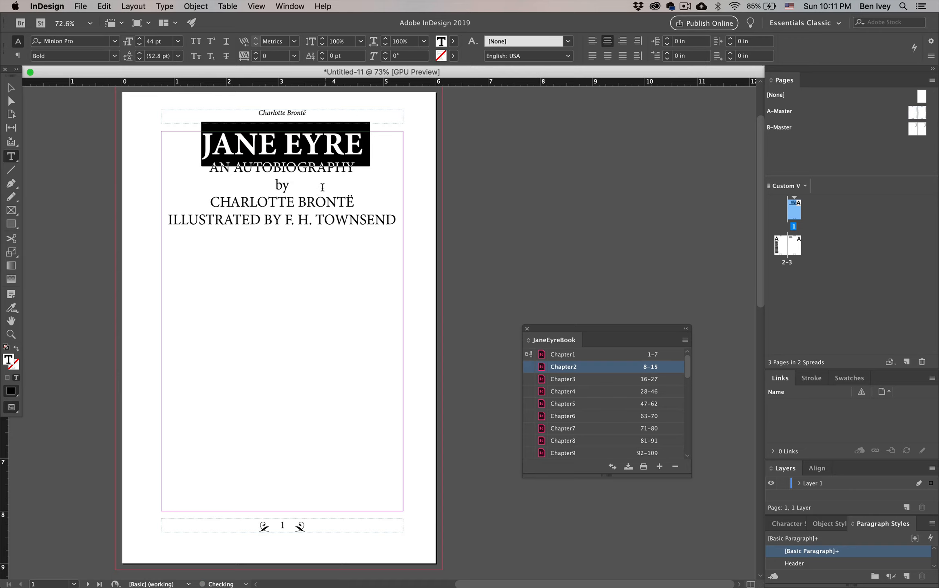
# Step: Add two blank lines above the JANE EYRE title to lower it on the page
pyautogui.click(209, 143)
pyautogui.press('Return')
pyautogui.press('Return')
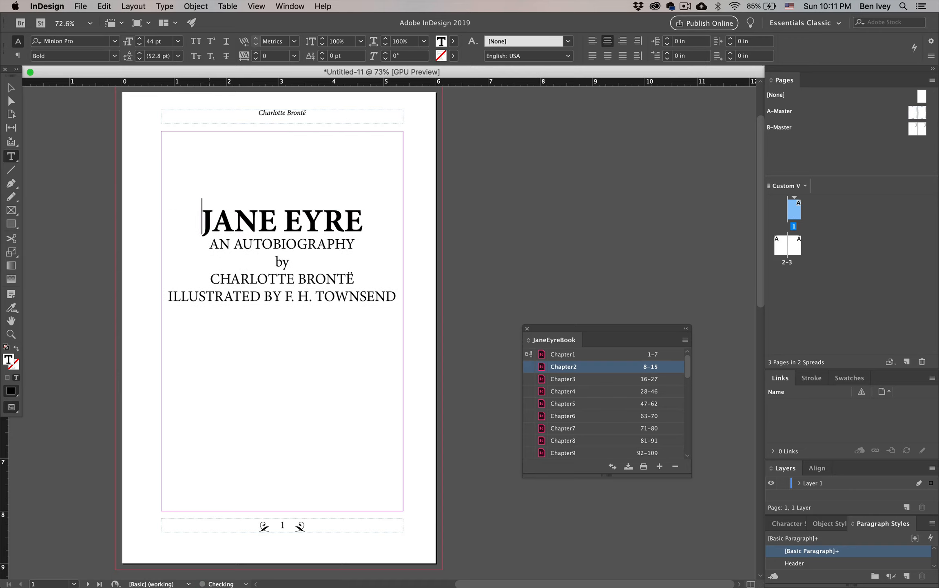
# Step: Add one blank line above and one below the word "by" on the title page
pyautogui.click(277, 261)
pyautogui.press('Return')
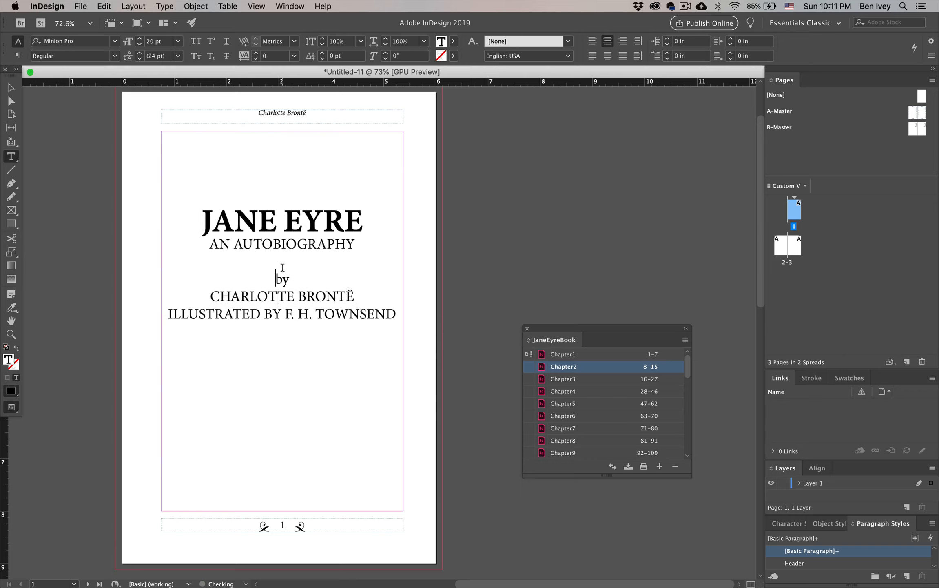
pyautogui.press('Down')
pyautogui.press('Return')
pyautogui.press('BackSpace')
pyautogui.press('Up')
pyautogui.press('End')
pyautogui.press('Return')
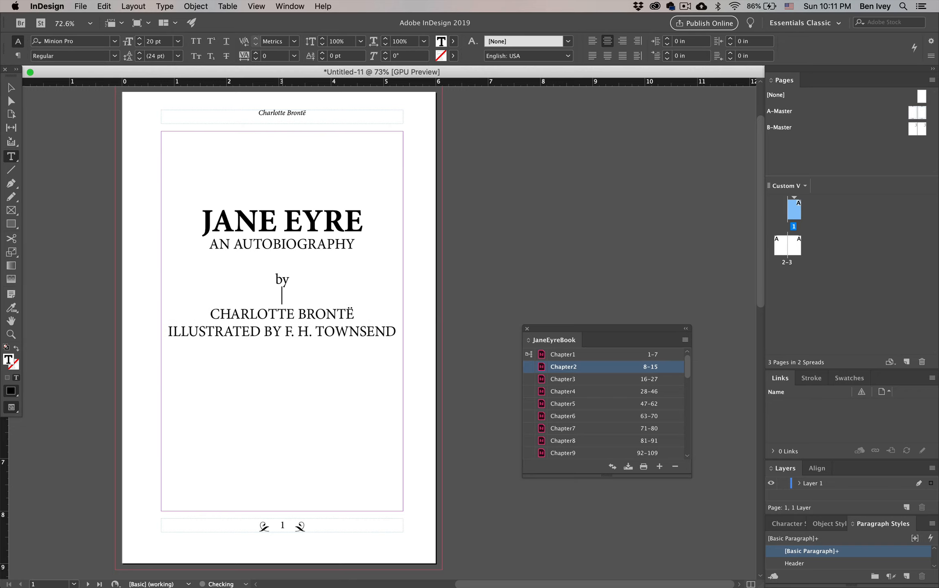
# Step: Set the word "by" and the "ILLUSTRATED BY" line to Italic
pyautogui.doubleClick(279, 280)
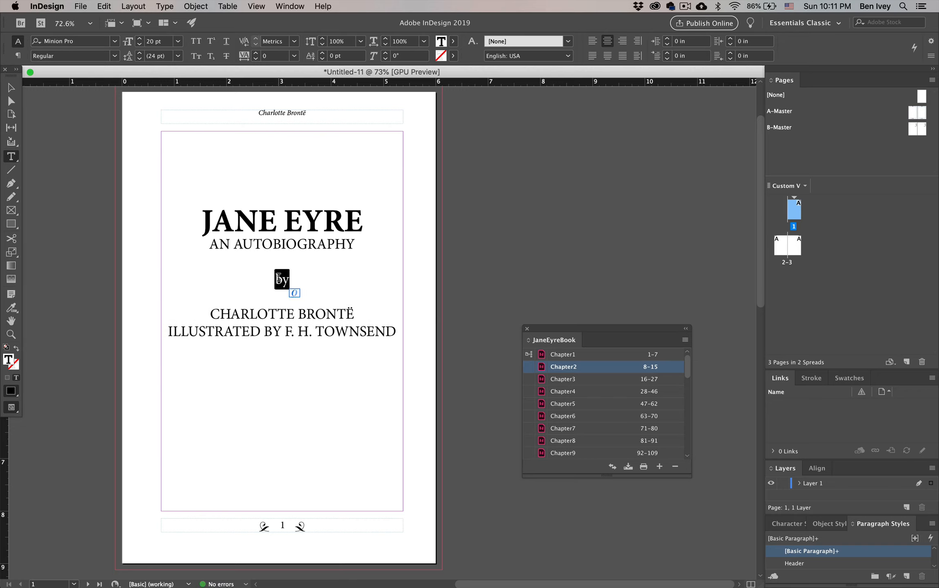
pyautogui.click(118, 56)
pyautogui.click(45, 81)
pyautogui.tripleClick(213, 329)
pyautogui.click(115, 56)
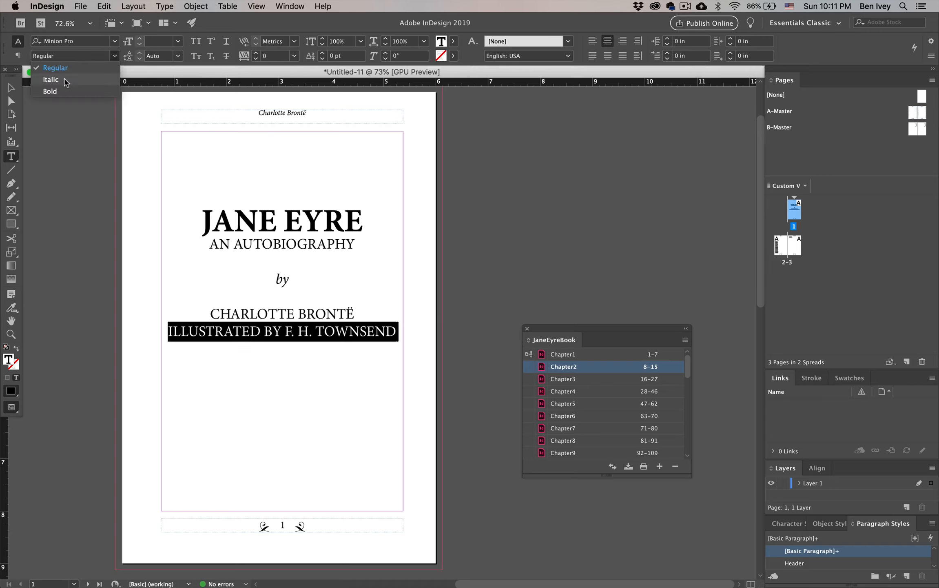
pyautogui.click(65, 82)
# Step: Add four more blank lines between "by" and CHARLOTTE BRONTË to push the author and illustrator lines down
pyautogui.moveTo(211, 314); pyautogui.dragTo(296, 348)
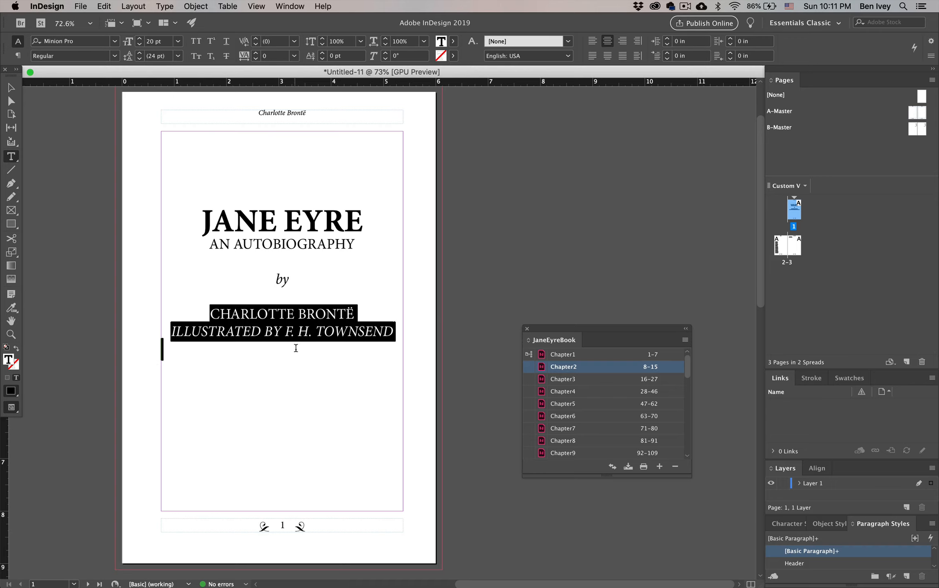
pyautogui.click(299, 297)
pyautogui.press('Return')
pyautogui.press('Return')
pyautogui.press('Return')
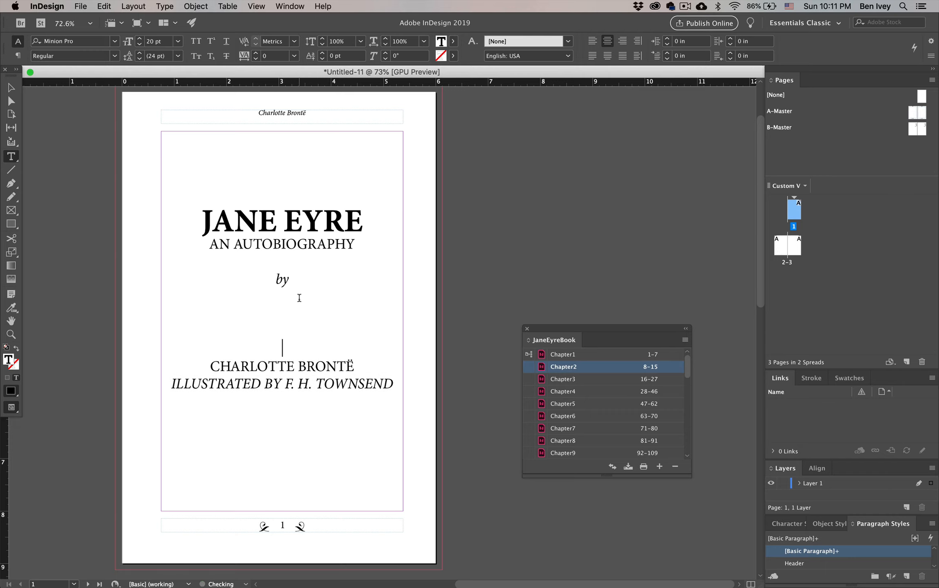
pyautogui.press('Return')
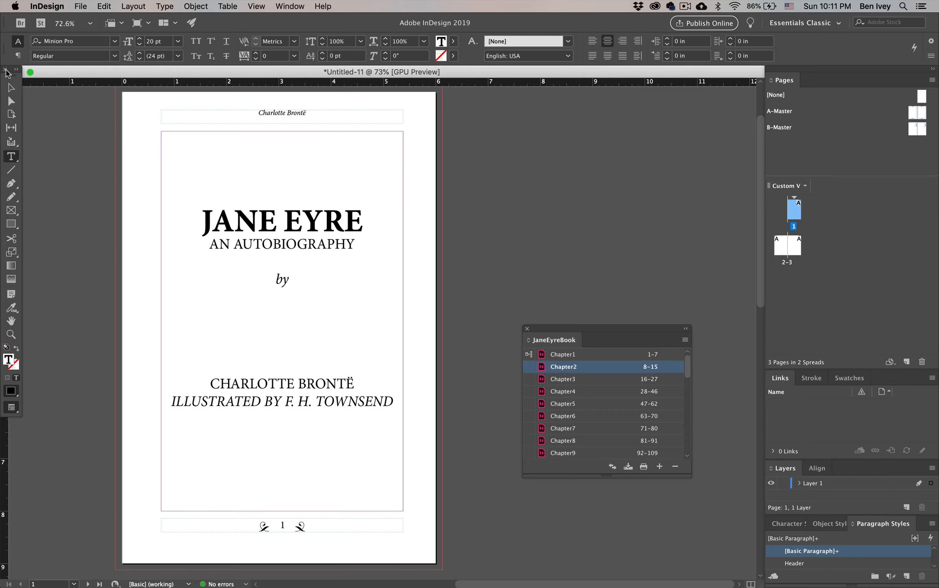
# Step: Apply the [None] master to page 1 to remove the title page's header and page number
pyautogui.click(11, 87)
pyautogui.click(70, 151)
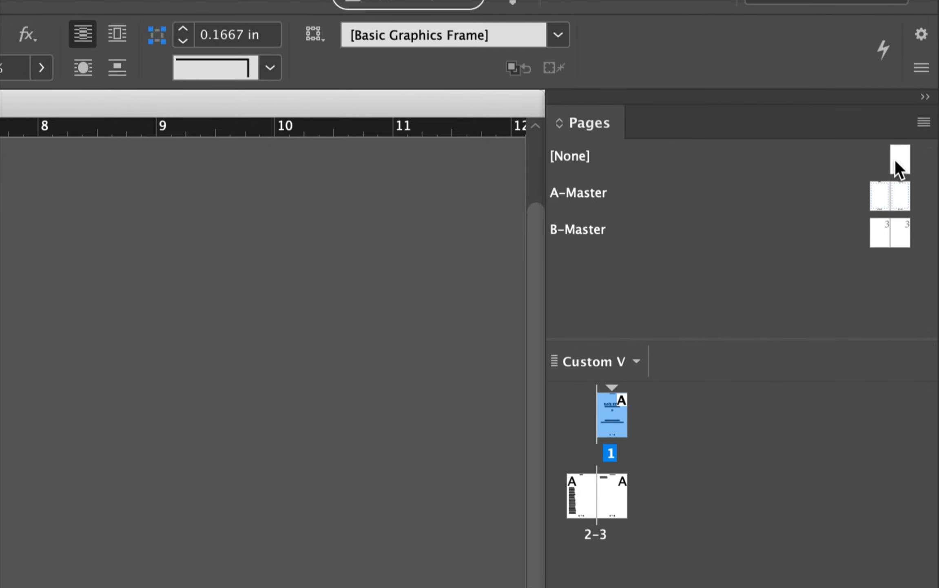
pyautogui.moveTo(896, 164); pyautogui.dragTo(610, 404)
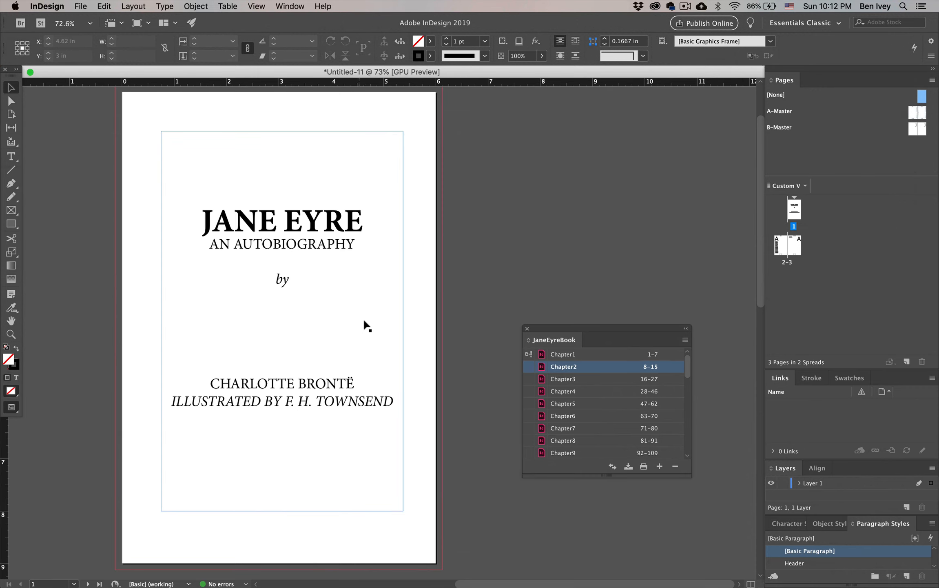
pyautogui.scroll(-3, 364, 322)
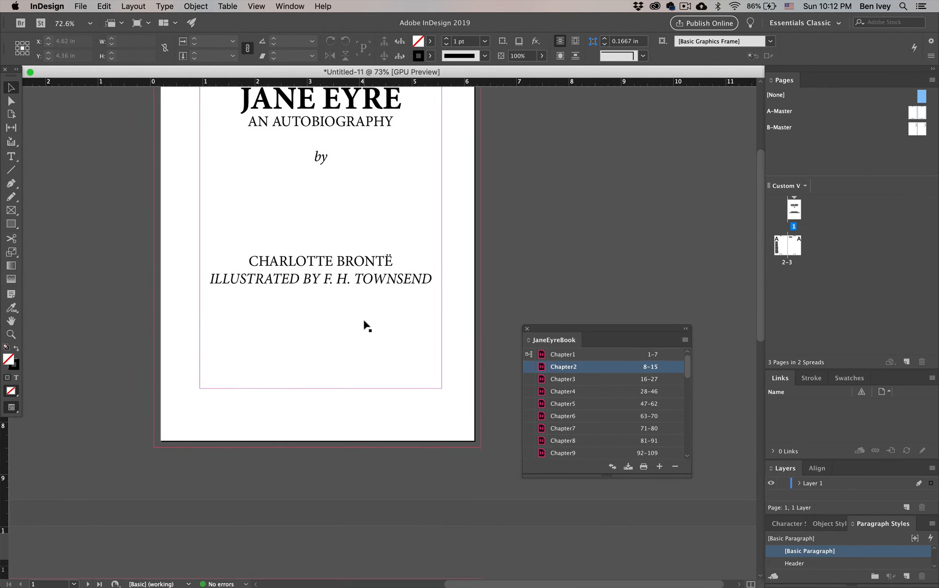
pyautogui.scroll(-10, 364, 321)
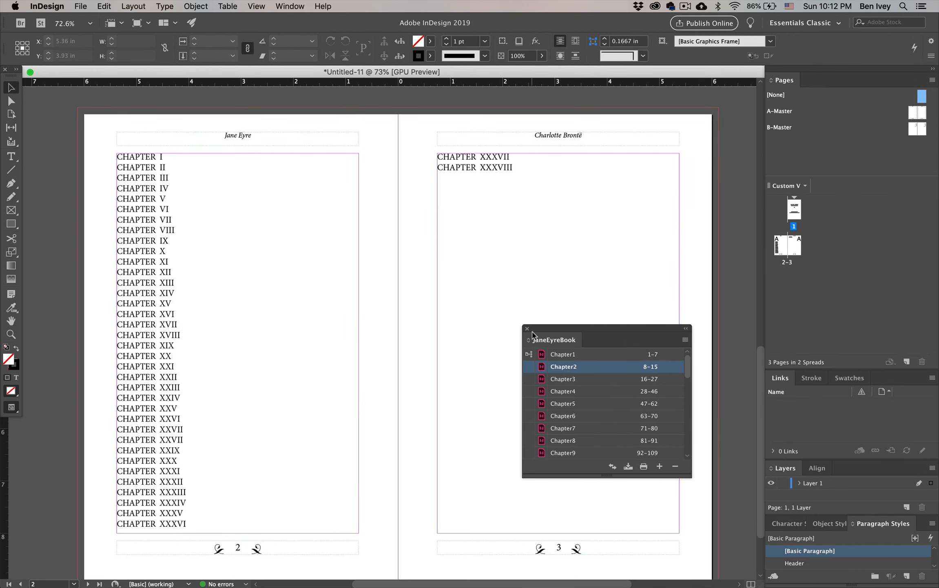
# Step: Move the book panel clear of the page, select the whole chapter list and open the Tabs ruler
pyautogui.moveTo(532, 332); pyautogui.dragTo(741, 364)
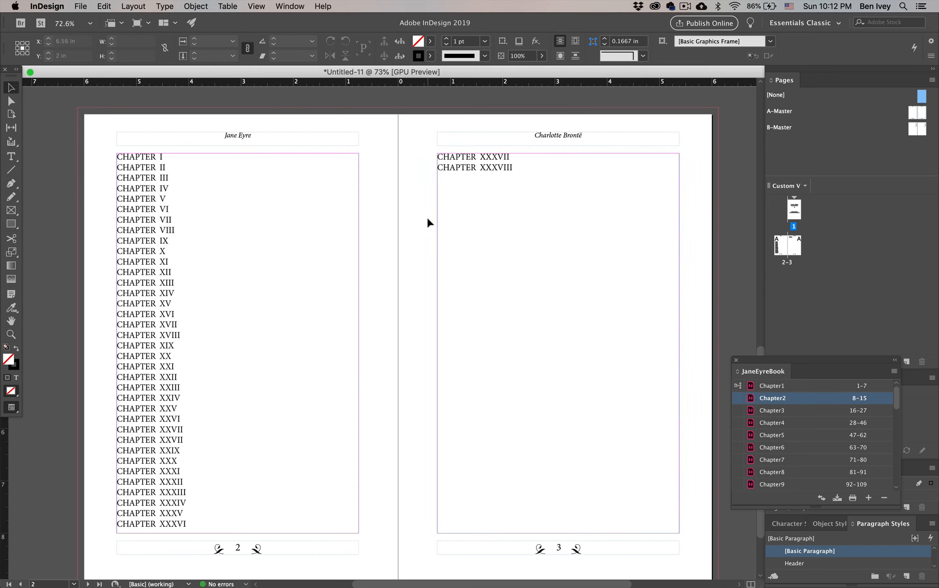
pyautogui.doubleClick(170, 194)
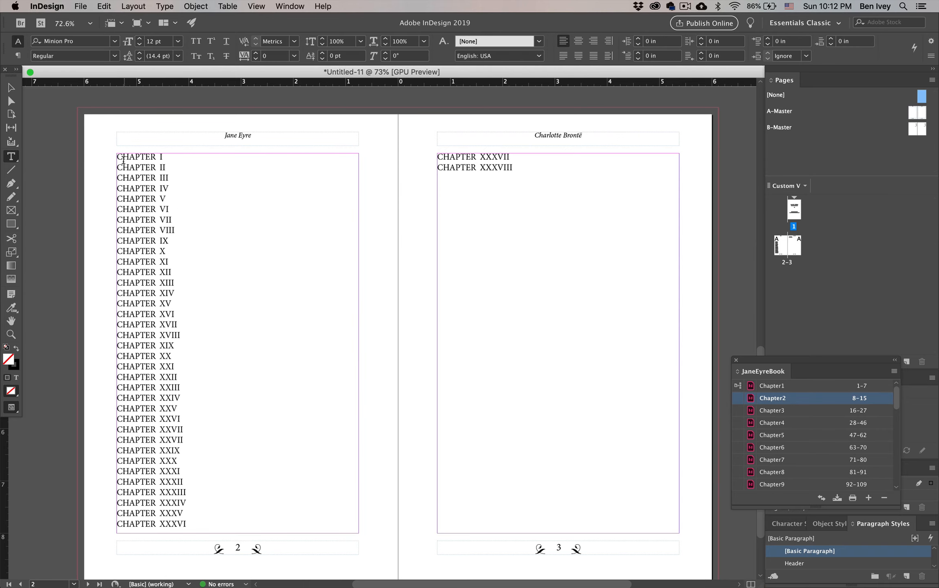
pyautogui.moveTo(118, 157); pyautogui.dragTo(189, 270)
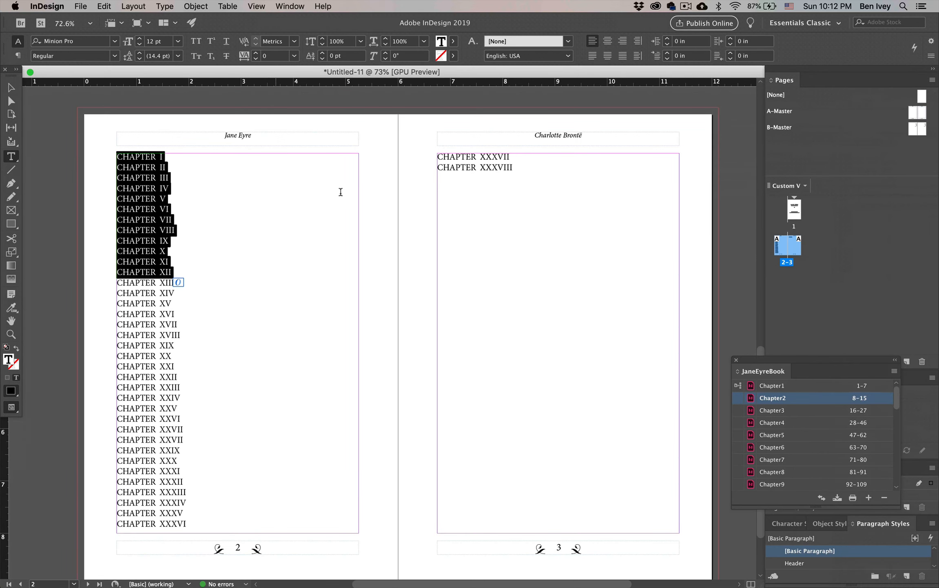
pyautogui.keyDown('shift'); pyautogui.click(524, 277); pyautogui.keyUp('shift')
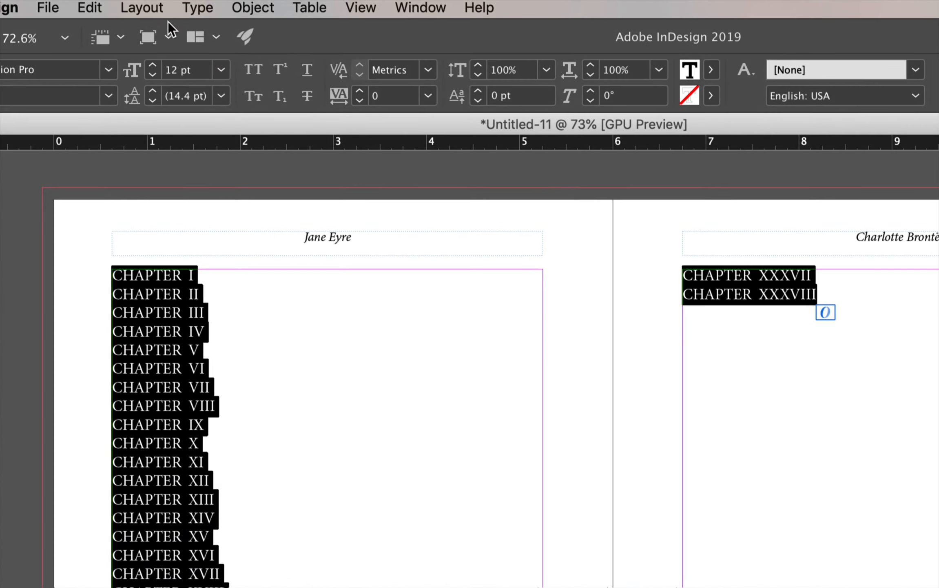
pyautogui.click(188, 7)
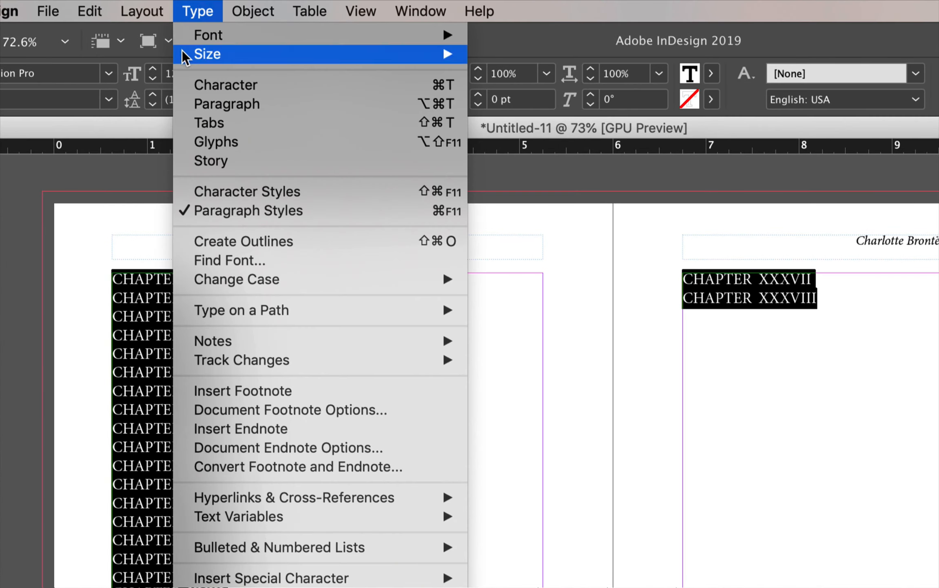
pyautogui.click(183, 123)
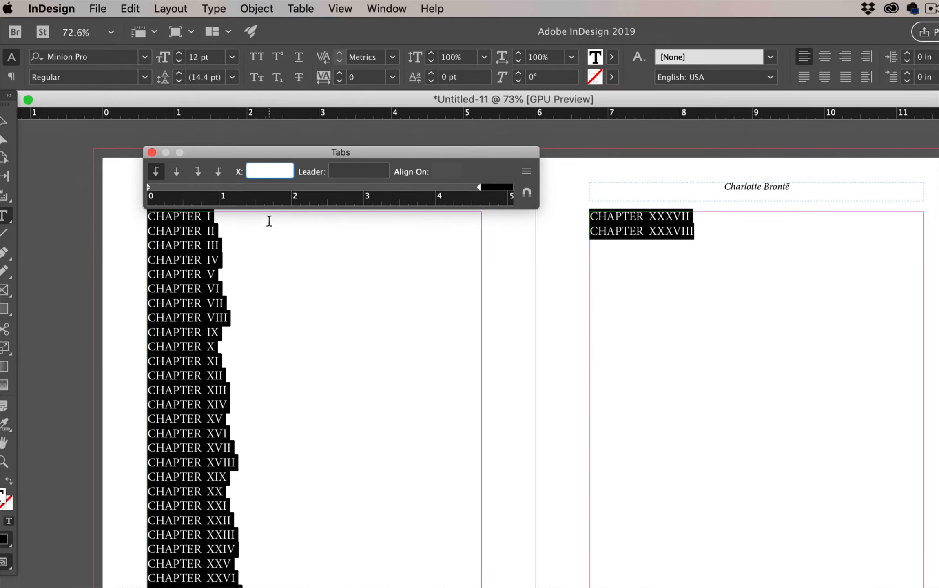
# Step: Reselect the whole chapter list and add a right-aligned tab stop at 1.9861 in
pyautogui.press('Escape')
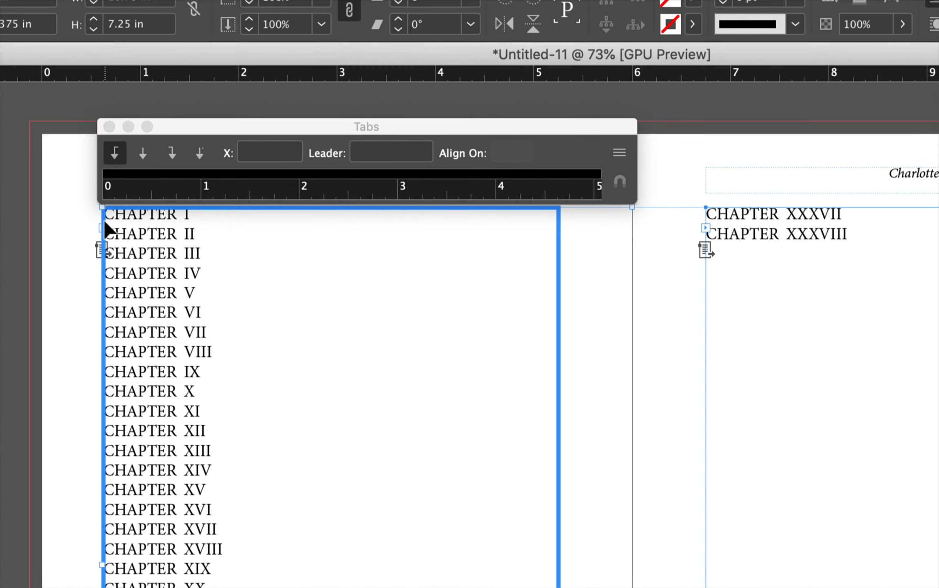
pyautogui.doubleClick(116, 231)
pyautogui.moveTo(116, 216); pyautogui.dragTo(898, 333)
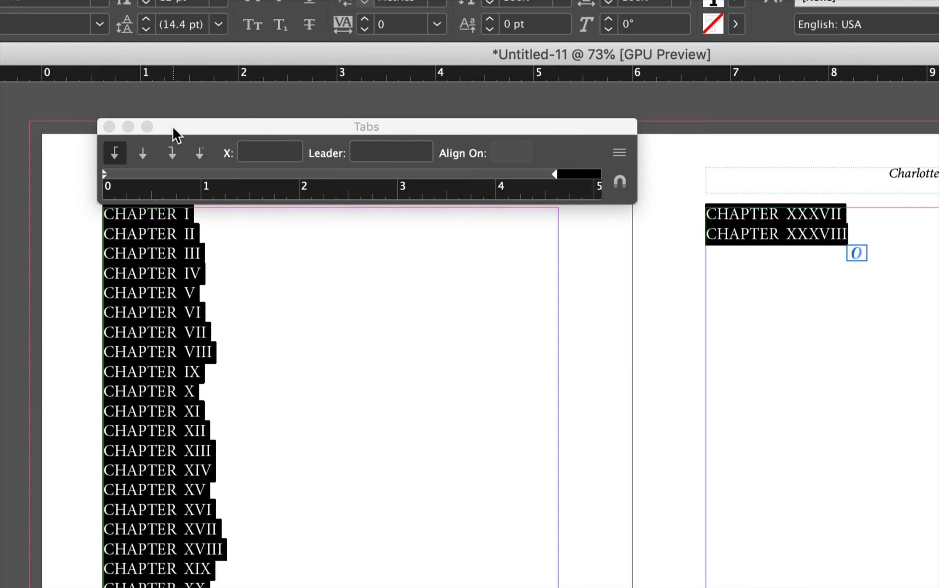
pyautogui.click(168, 152)
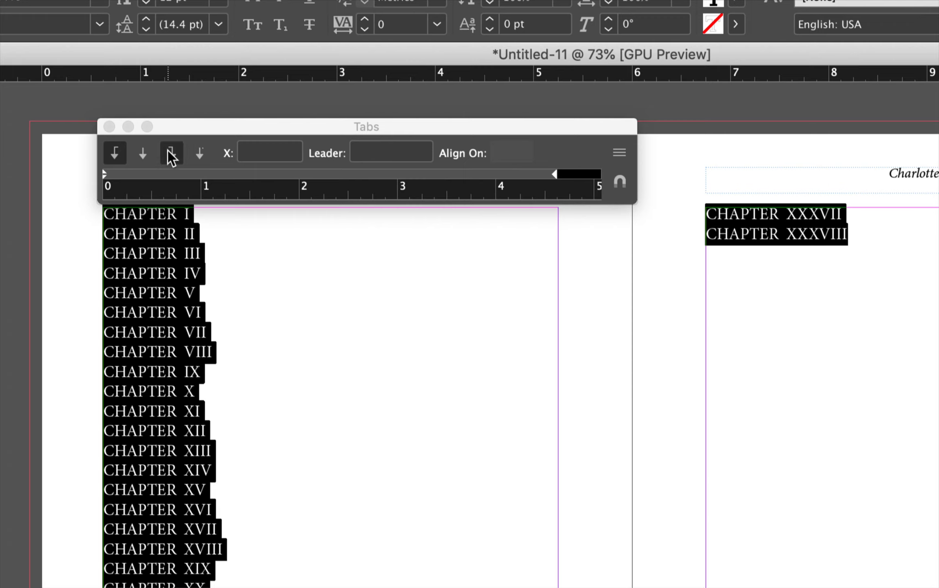
pyautogui.click(271, 175)
pyautogui.moveTo(302, 173); pyautogui.dragTo(298, 172)
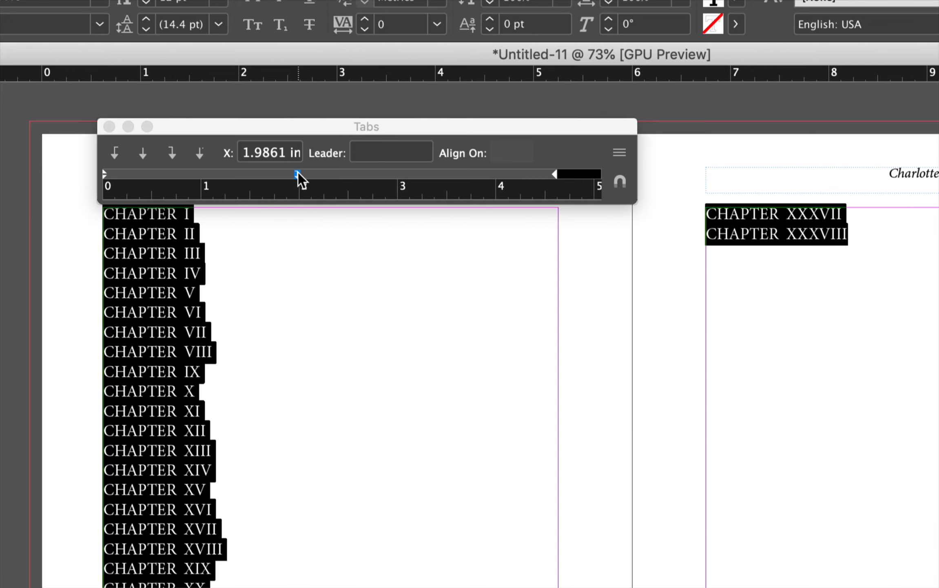
# Step: Insert a tab before each line from CHAPTER I to CHAPTER XX so they align to the tab stop
pyautogui.click(104, 215)
pyautogui.press('Tab')
pyautogui.click(104, 236)
pyautogui.press('Tab')
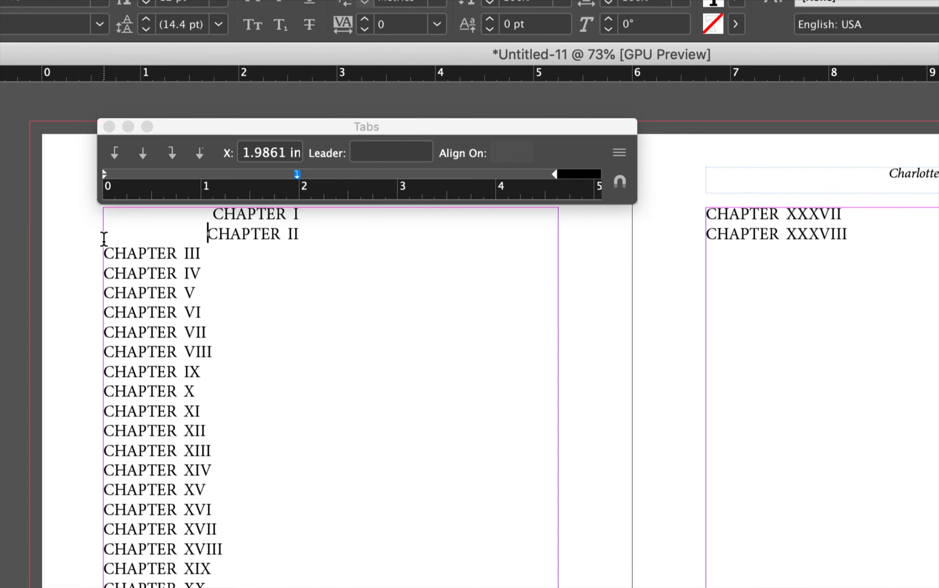
pyautogui.click(105, 254)
pyautogui.press('Tab')
pyautogui.click(105, 273)
pyautogui.press('Tab')
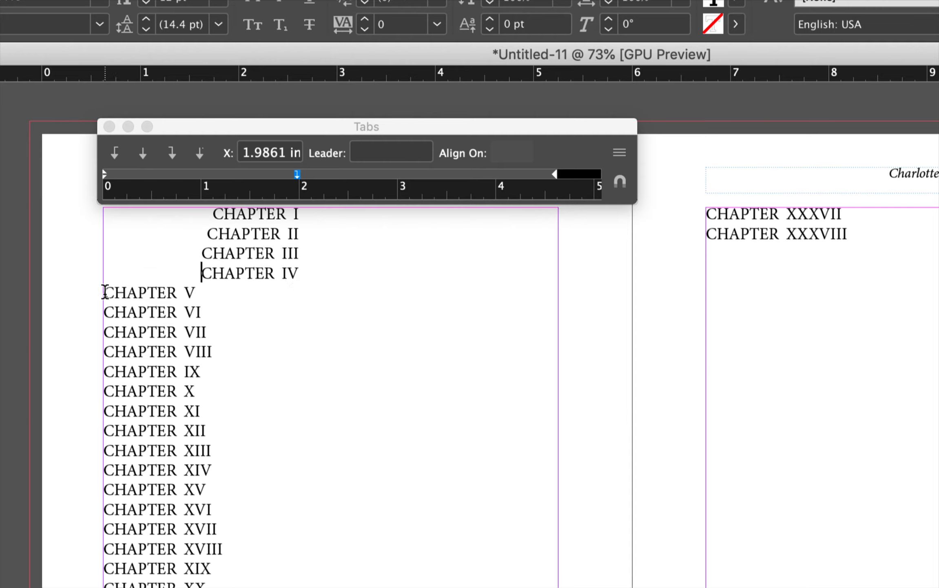
pyautogui.click(105, 292)
pyautogui.press('Tab')
pyautogui.click(105, 313)
pyautogui.press('Tab')
pyautogui.click(107, 333)
pyautogui.press('Tab')
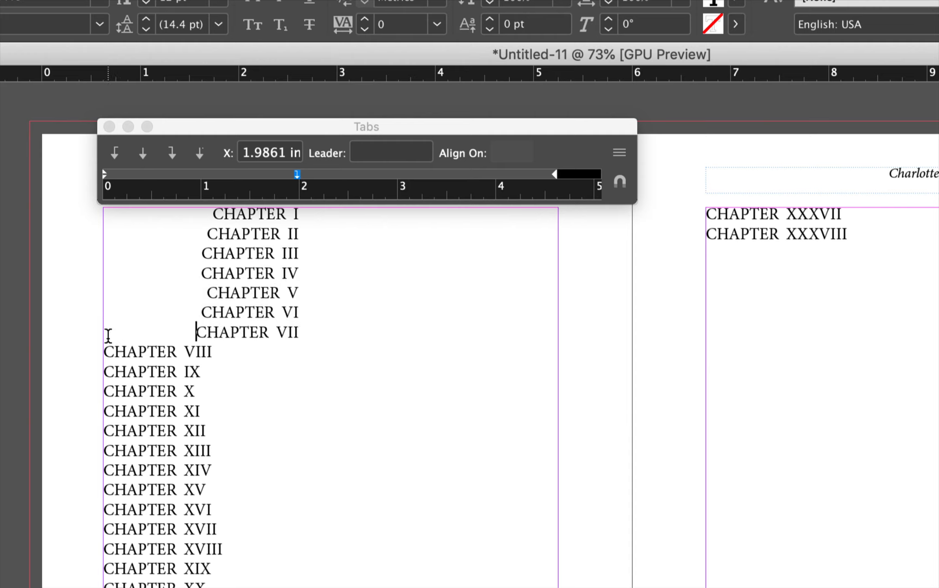
pyautogui.click(105, 352)
pyautogui.press('Tab')
pyautogui.click(105, 372)
pyautogui.press('Tab')
pyautogui.click(105, 392)
pyautogui.press('Tab')
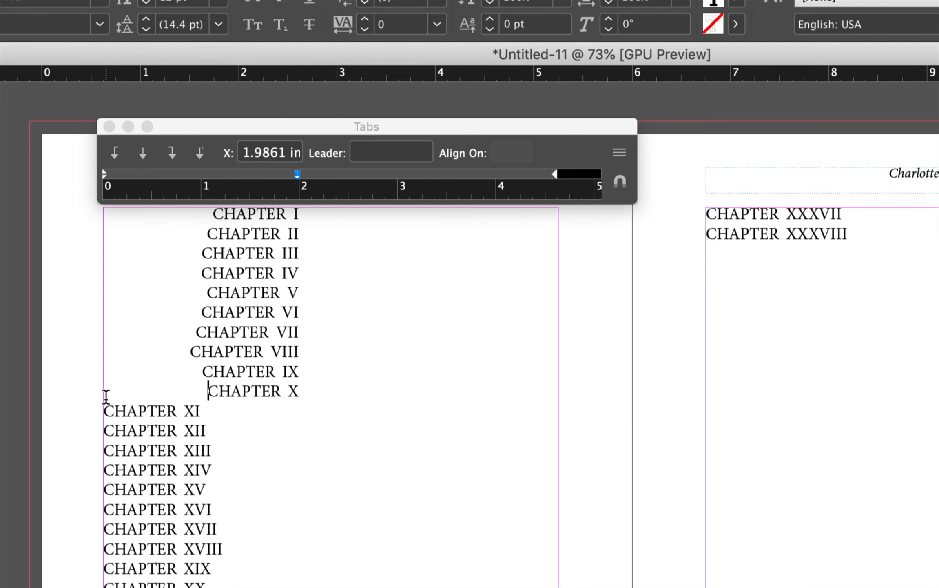
pyautogui.click(105, 408)
pyautogui.press('Tab')
pyautogui.click(105, 429)
pyautogui.press('Tab')
pyautogui.click(105, 449)
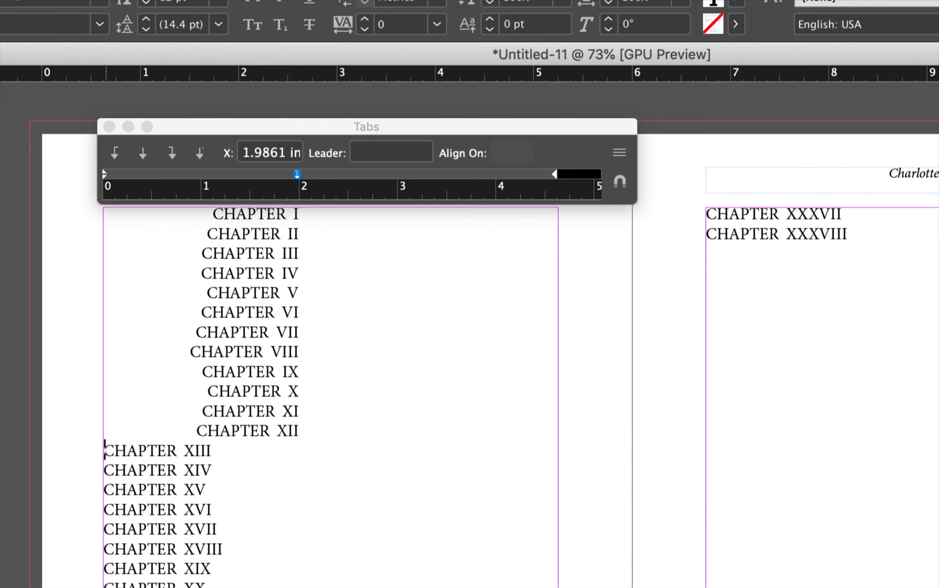
pyautogui.press('Tab')
pyautogui.click(105, 469)
pyautogui.press('Tab')
pyautogui.click(105, 489)
pyautogui.press('Tab')
pyautogui.click(105, 509)
pyautogui.press('Tab')
pyautogui.click(105, 529)
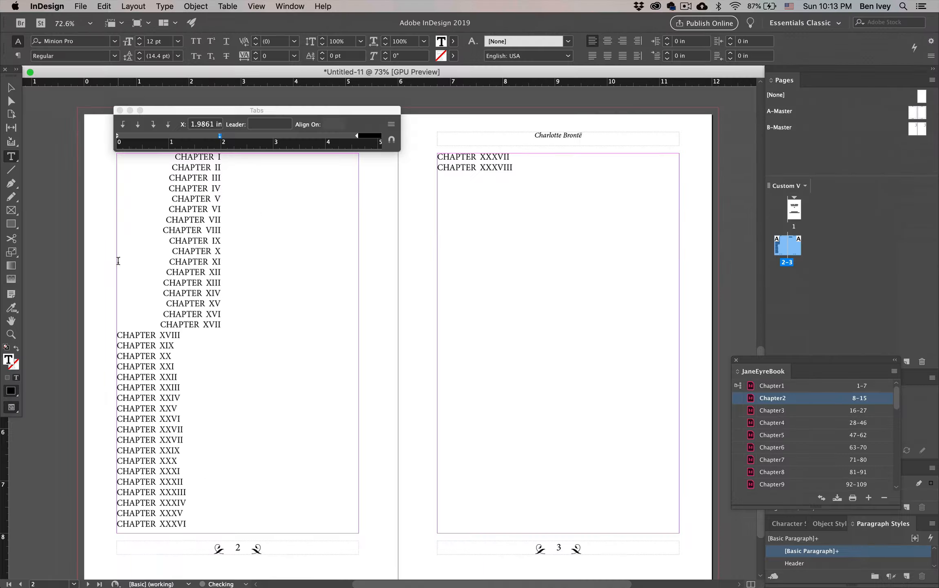
pyautogui.press('Tab')
pyautogui.click(117, 346)
pyautogui.press('Tab')
pyautogui.click(117, 356)
pyautogui.press('Tab')
pyautogui.click(117, 366)
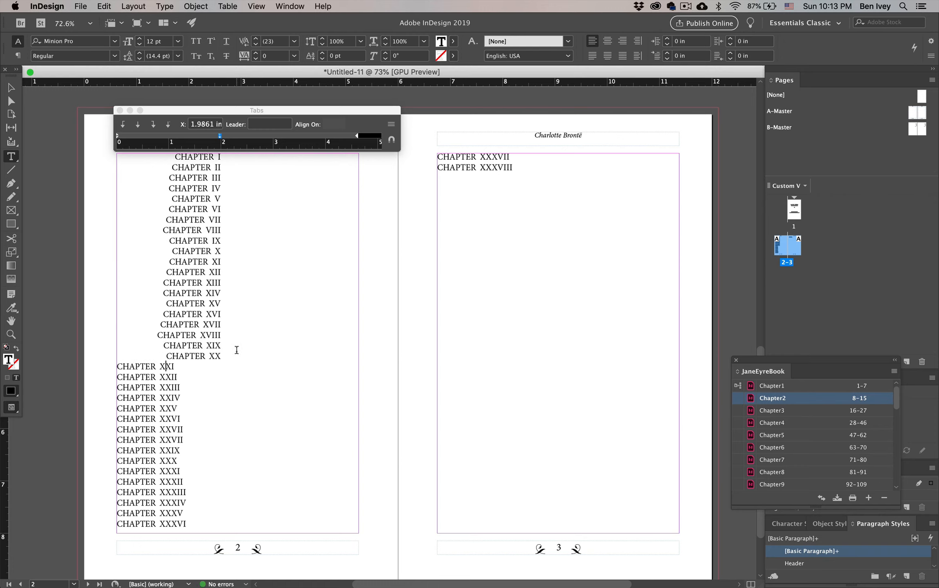
# Step: Select the chapter list from CHAPTER I onward and add a left-aligned tab stop at 2.4861 in for page numbers
pyautogui.press('Home')
pyautogui.moveTo(170, 157); pyautogui.dragTo(570, 275)
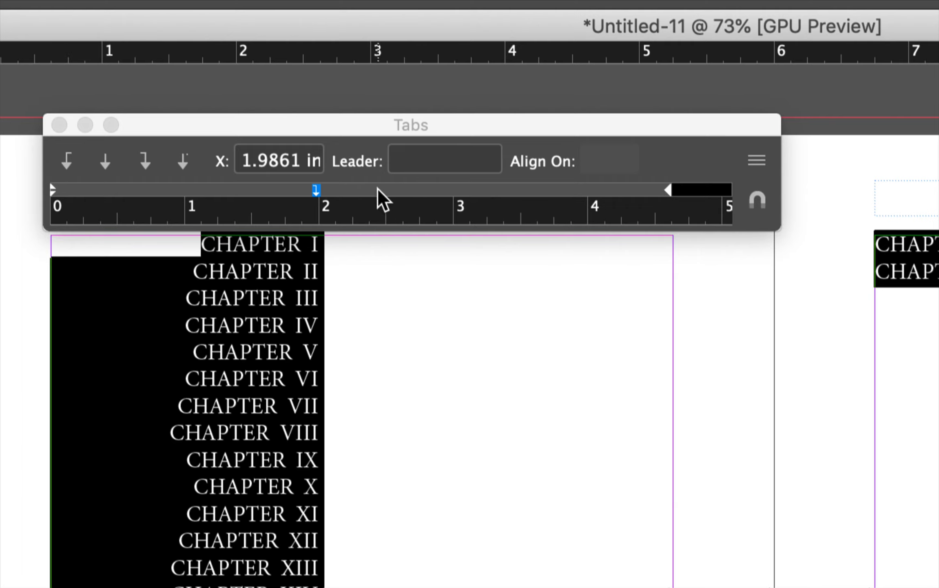
pyautogui.moveTo(386, 189); pyautogui.dragTo(384, 189)
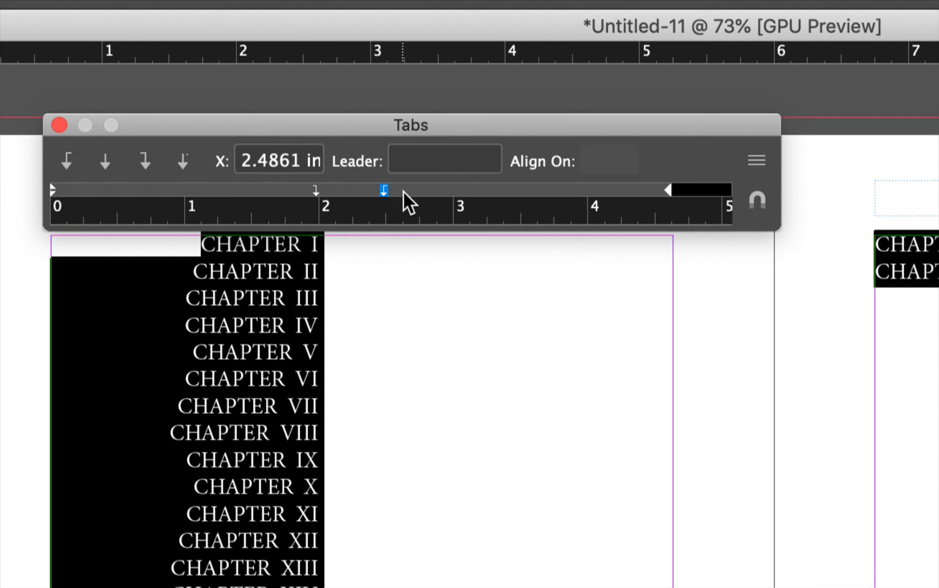
# Step: Enter tabbed page numbers 1, 25 and 32 after CHAPTER I, CHAPTER II and CHAPTER III
pyautogui.click(392, 249)
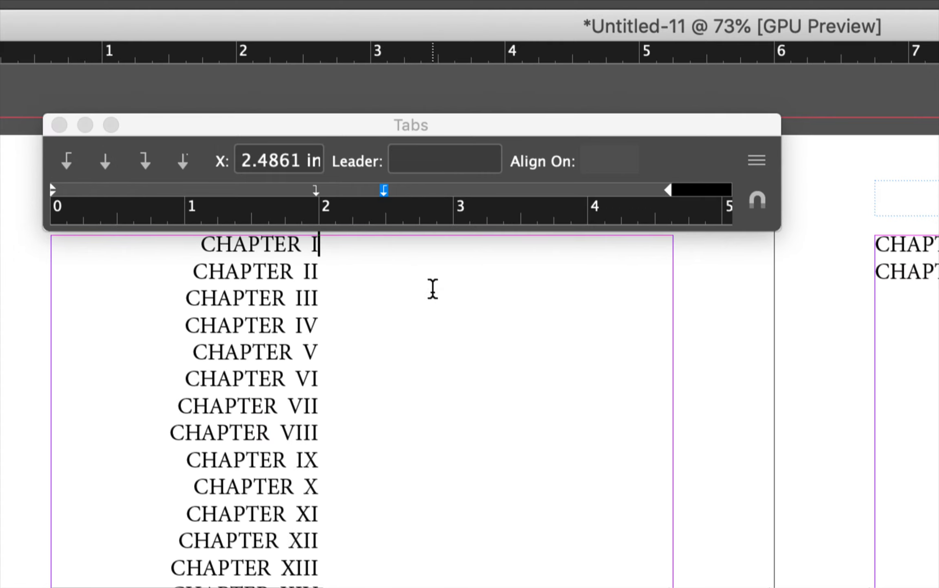
pyautogui.press('Tab')
pyautogui.write('1')
pyautogui.press('Down')
pyautogui.press('Tab')
pyautogui.write('2')
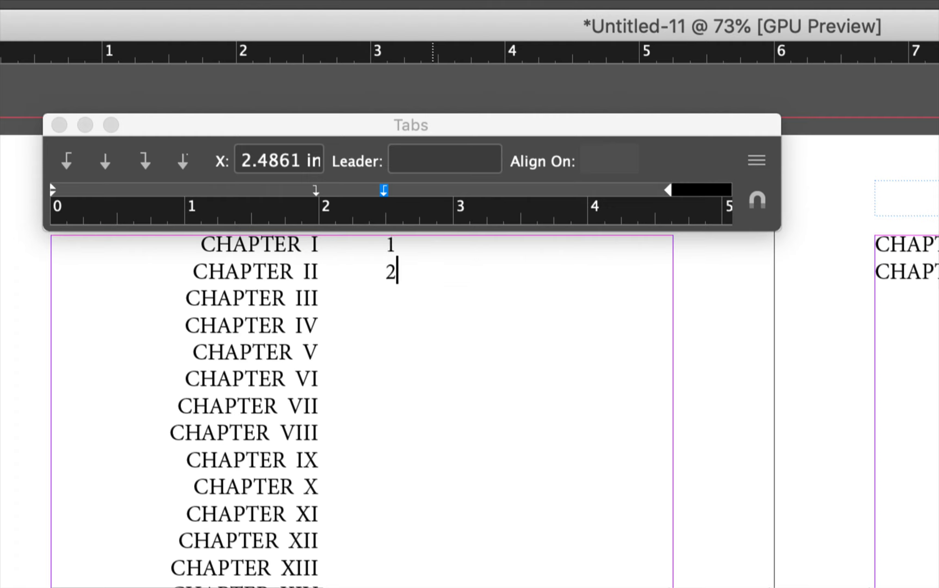
pyautogui.write('5')
pyautogui.press('Tab')
pyautogui.press('BackSpace')
pyautogui.press('Down')
pyautogui.write('3')
pyautogui.press('BackSpace')
pyautogui.press('Tab')
pyautogui.write('324')
pyautogui.press('BackSpace')
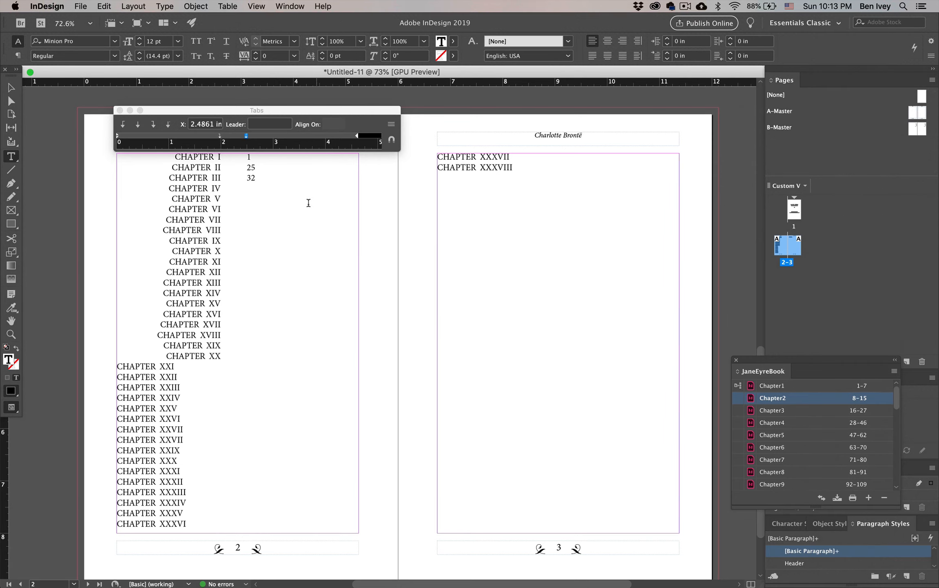
# Step: Insert a tab before each remaining line from CHAPTER XXI to CHAPTER XXXVIII, including the two on page 3
pyautogui.press('Tab')
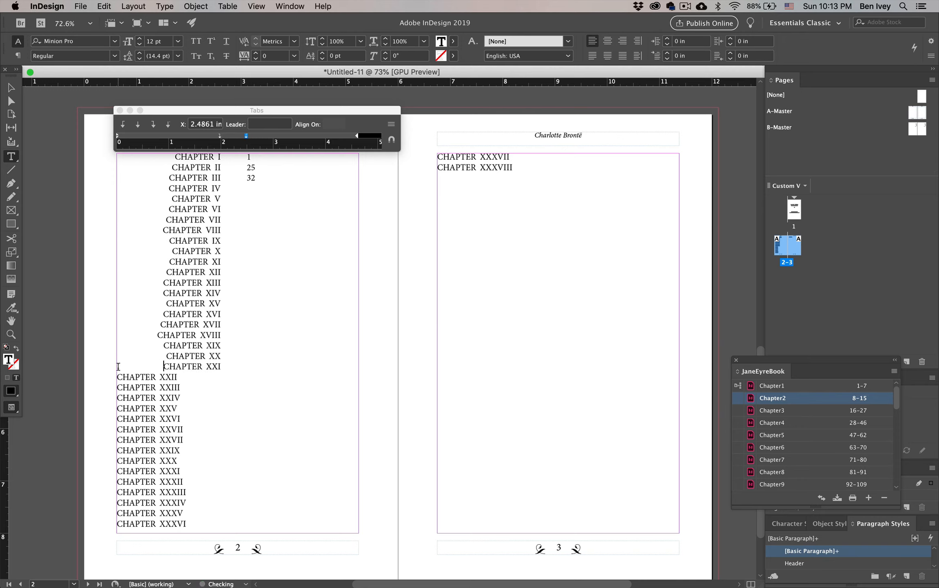
pyautogui.click(118, 376)
pyautogui.press('Tab')
pyautogui.click(118, 387)
pyautogui.press('Tab')
pyautogui.click(117, 398)
pyautogui.press('Tab')
pyautogui.click(118, 408)
pyautogui.press('Tab')
pyautogui.press('Left')
pyautogui.press('Down')
pyautogui.press('Tab')
pyautogui.press('Left')
pyautogui.press('Down')
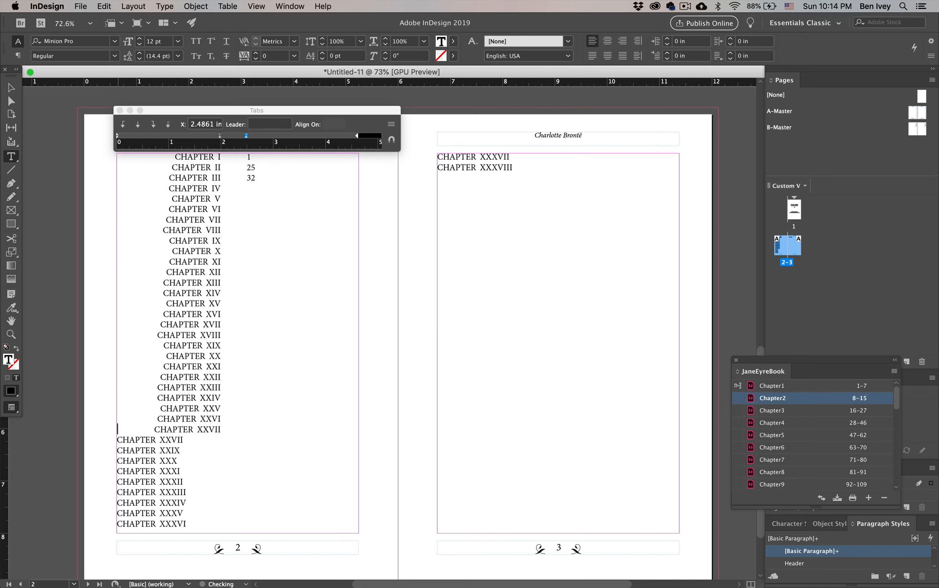
pyautogui.press('Tab')
pyautogui.press('Left')
pyautogui.press('Down')
pyautogui.press('Tab')
pyautogui.press('Left')
pyautogui.press('Down')
pyautogui.press('Tab')
pyautogui.press('Left')
pyautogui.press('Down')
pyautogui.press('Tab')
pyautogui.press('Left')
pyautogui.press('Down')
pyautogui.press('Tab')
pyautogui.press('Left')
pyautogui.press('Down')
pyautogui.press('Tab')
pyautogui.press('Left')
pyautogui.press('Down')
pyautogui.press('Tab')
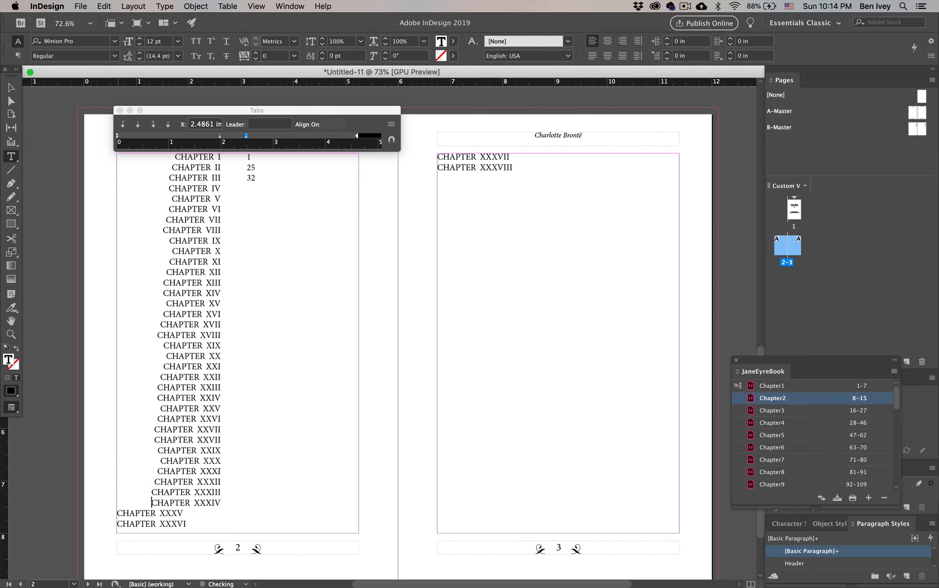
pyautogui.press('Left')
pyautogui.press('Down')
pyautogui.press('Tab')
pyautogui.press('Left')
pyautogui.press('Down')
pyautogui.press('Tab')
pyautogui.press('Left')
pyautogui.press('Down')
pyautogui.press('Tab')
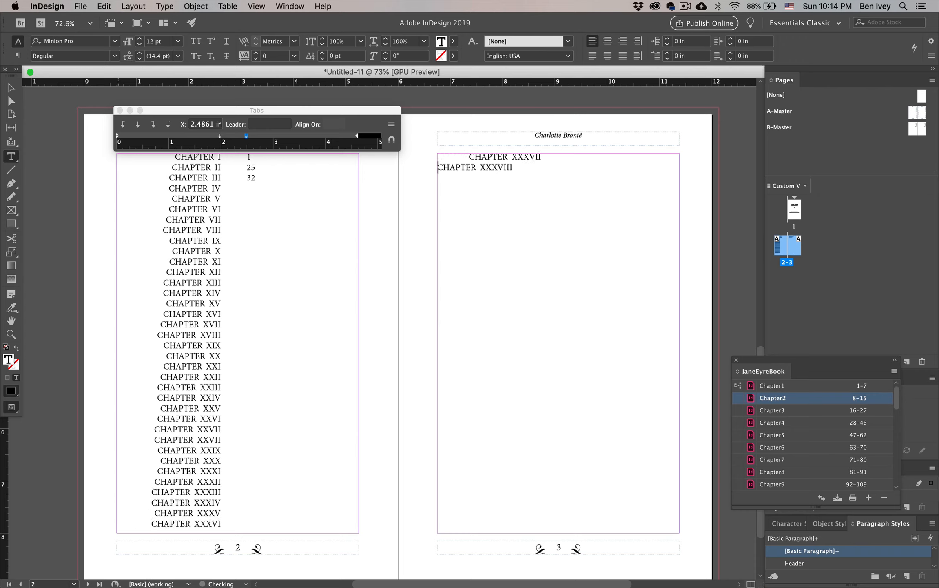
pyautogui.press('Left')
pyautogui.press('Down')
pyautogui.press('Tab')
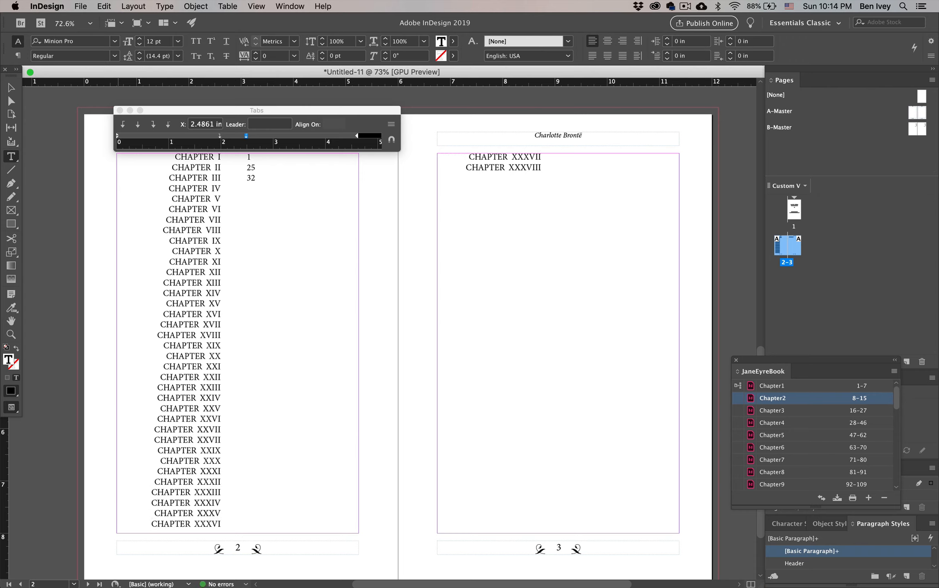
# Step: Leave text editing, place the JaneEyreBook panel beside the chapter list and lengthen it to show more chapter page ranges
pyautogui.press('Escape')
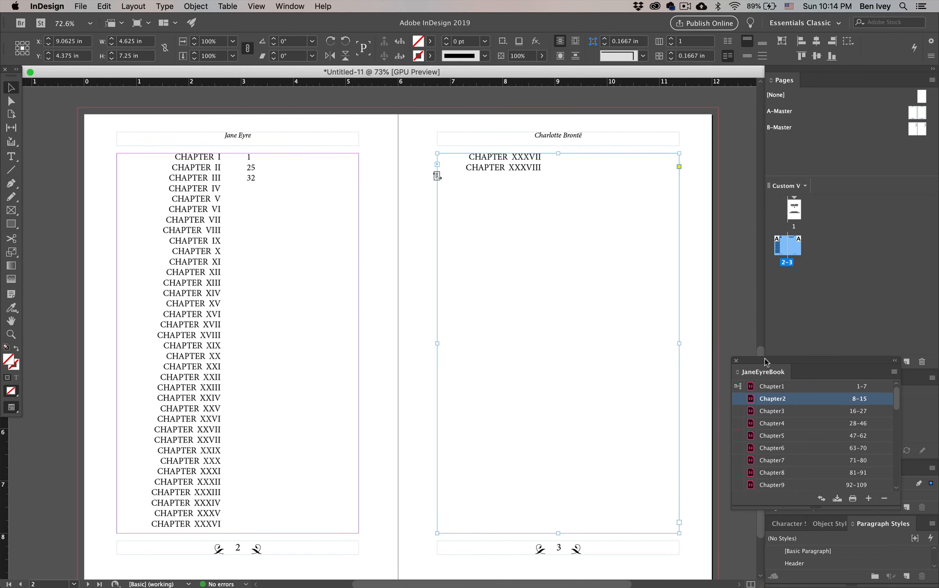
pyautogui.moveTo(767, 358); pyautogui.dragTo(402, 143)
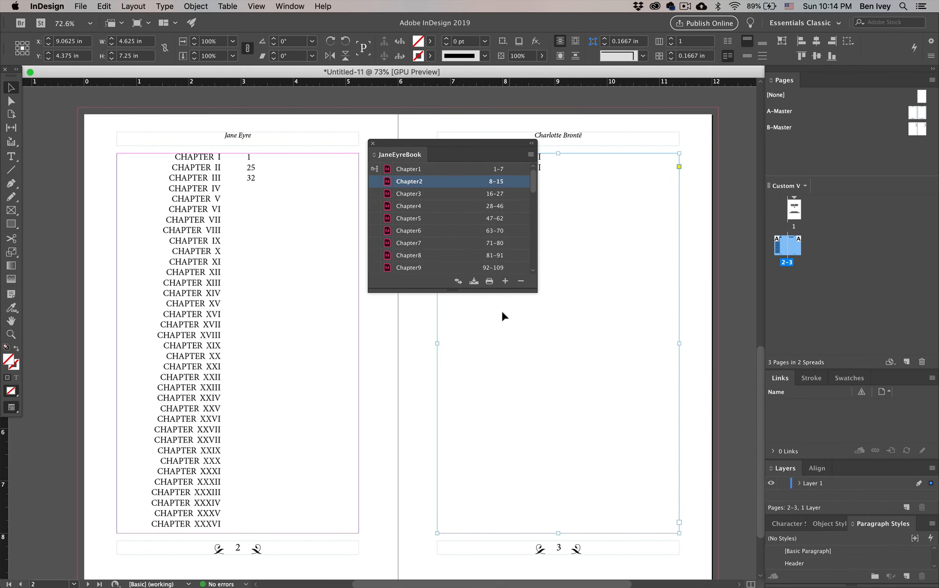
pyautogui.moveTo(492, 291); pyautogui.dragTo(503, 514)
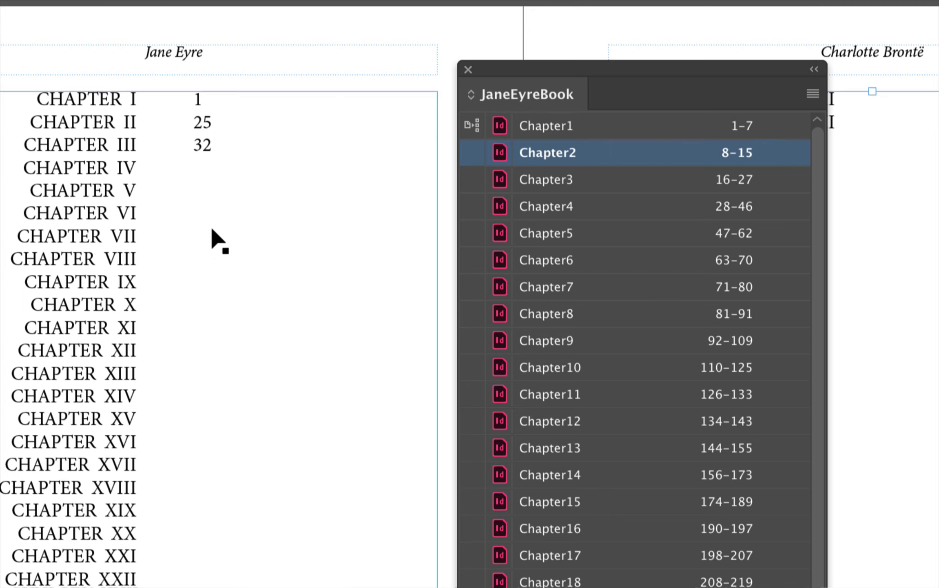
# Step: Replace the page numbers with 8 for CHAPTER II and 16 for CHAPTER III
pyautogui.press('t')
pyautogui.click(198, 116)
pyautogui.doubleClick(198, 119)
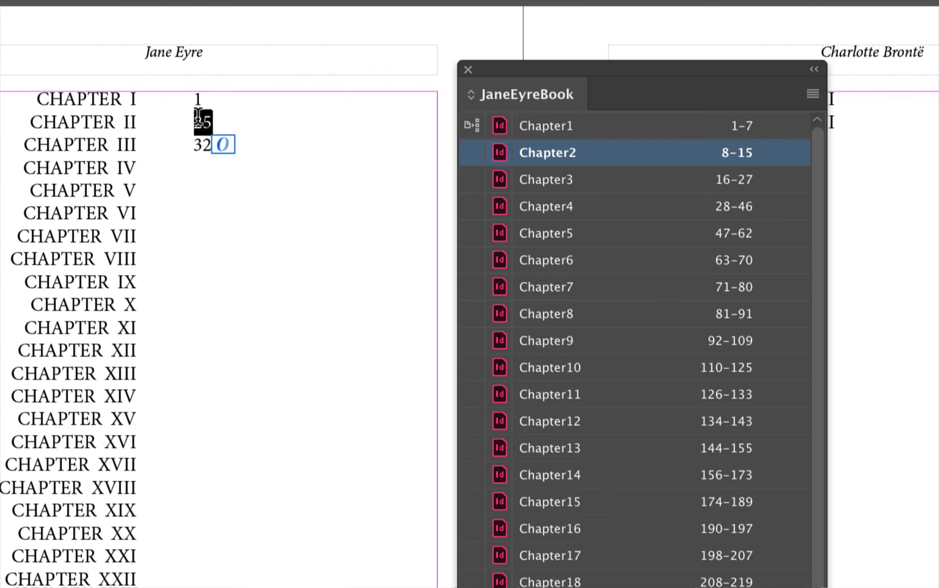
pyautogui.write('8')
pyautogui.press('Down')
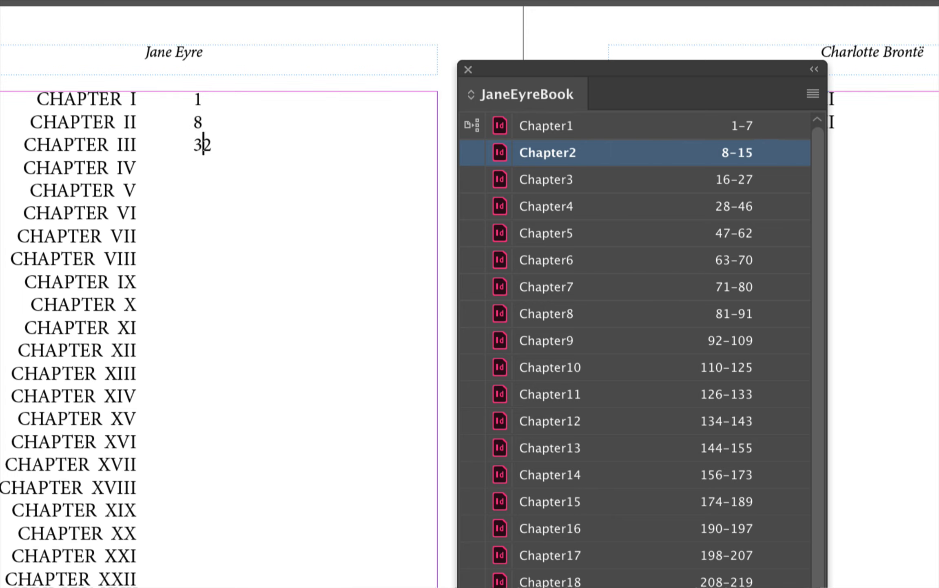
pyautogui.press('Right')
pyautogui.press('BackSpace')
pyautogui.press('BackSpace')
pyautogui.write('16')
# Step: Add page number 28 to CHAPTER IV, separated from the chapter name by a tab
pyautogui.press('Down')
pyautogui.write('28')
pyautogui.press('Down')
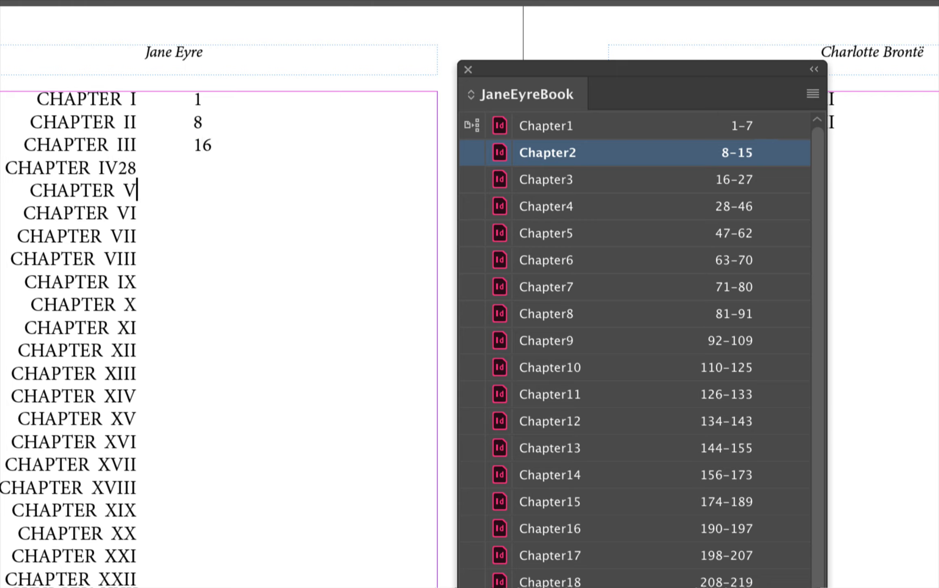
pyautogui.write('47')
pyautogui.press('BackSpace')
pyautogui.press('BackSpace')
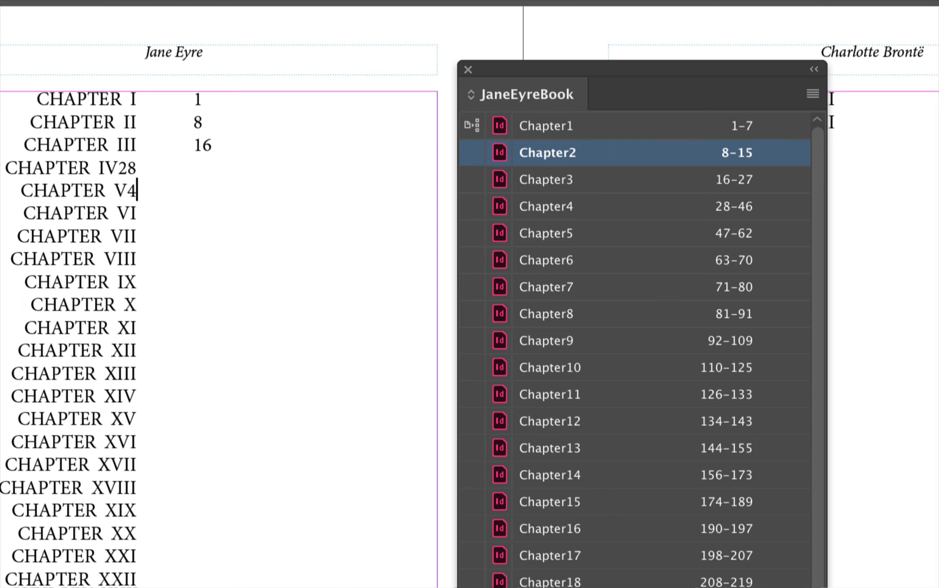
pyautogui.press('Up')
pyautogui.press('Left')
pyautogui.press('Left')
pyautogui.press('Tab')
pyautogui.press('Down')
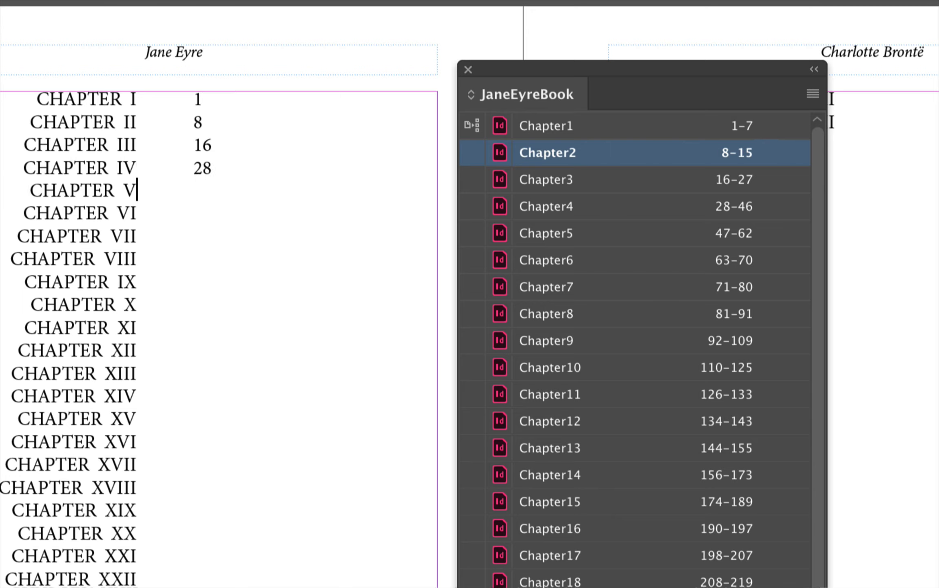
# Step: Add page numbers 47 to CHAPTER V and 63 to CHAPTER VI, each after a tab, and insert a tab after CHAPTER VII
pyautogui.press('Tab')
pyautogui.write('47')
pyautogui.press('Down')
pyautogui.press('Tab')
pyautogui.write('63')
pyautogui.press('Tab')
pyautogui.press('Down')
pyautogui.press('Tab')
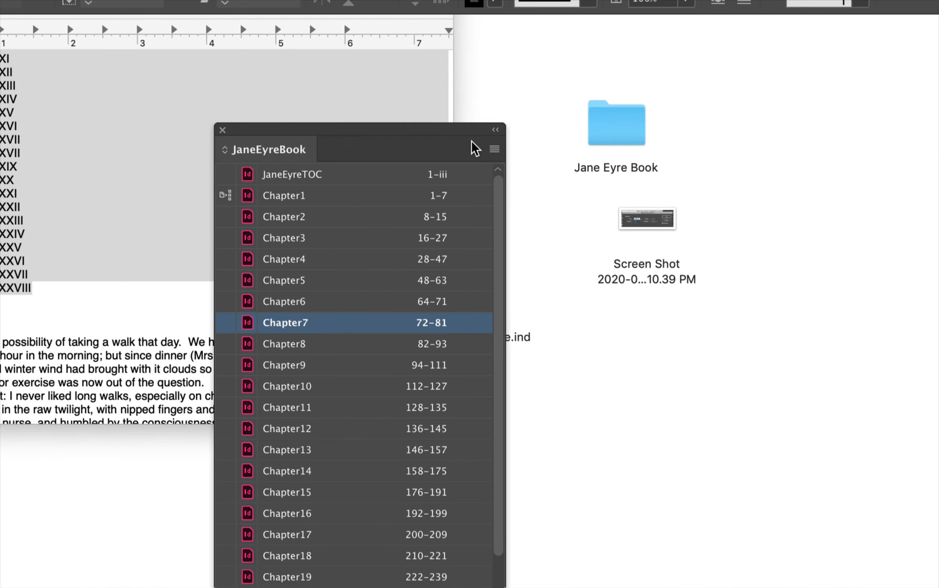
# Step: Save the book and start a PDF export of all its documents, from JaneEyreTOC through Chapter38
pyautogui.click(494, 148)
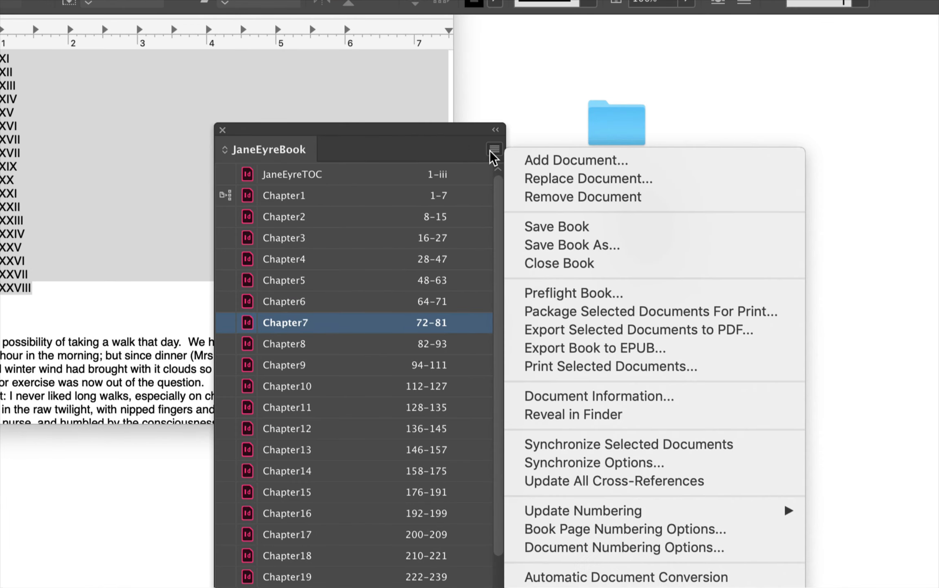
pyautogui.click(544, 227)
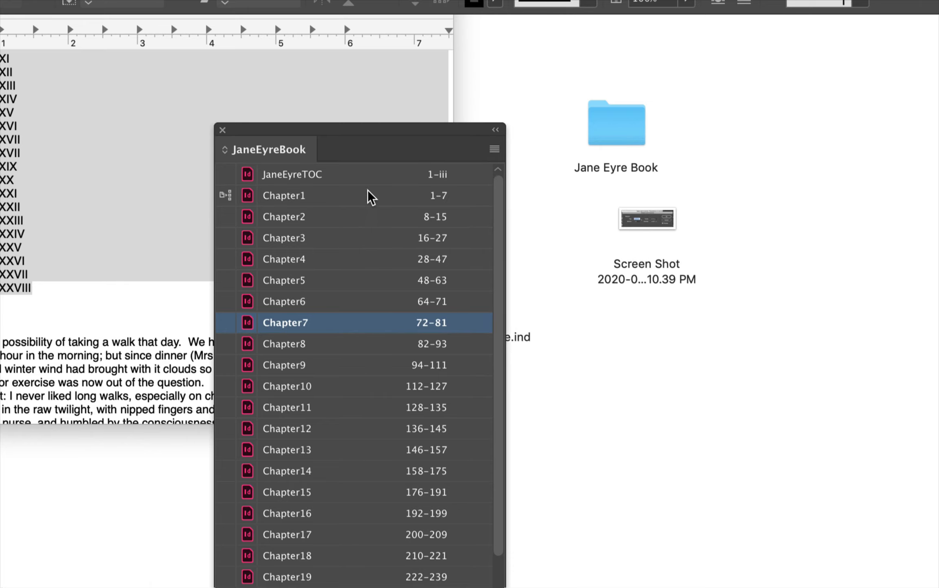
pyautogui.click(371, 176)
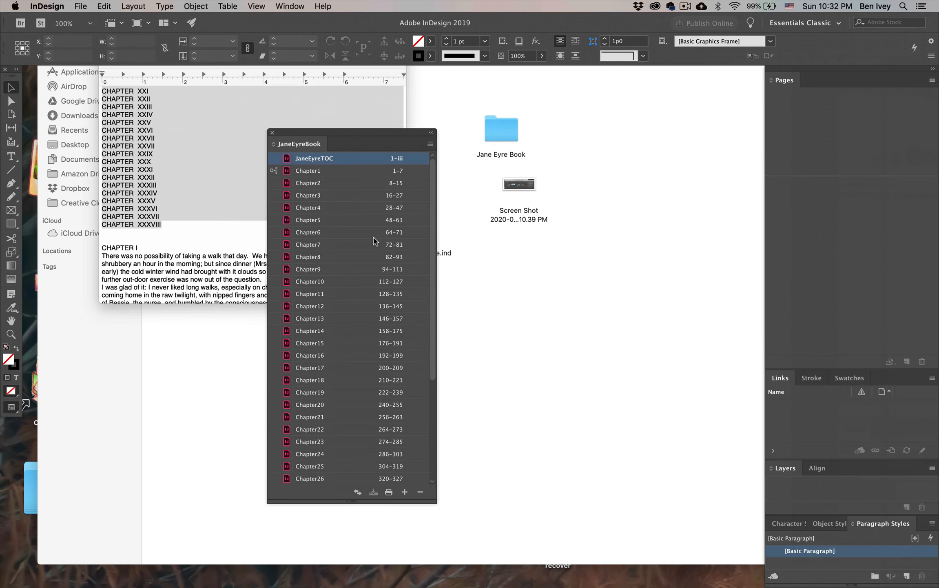
pyautogui.scroll(-5, 400, 406)
pyautogui.scroll(-1, 376, 294)
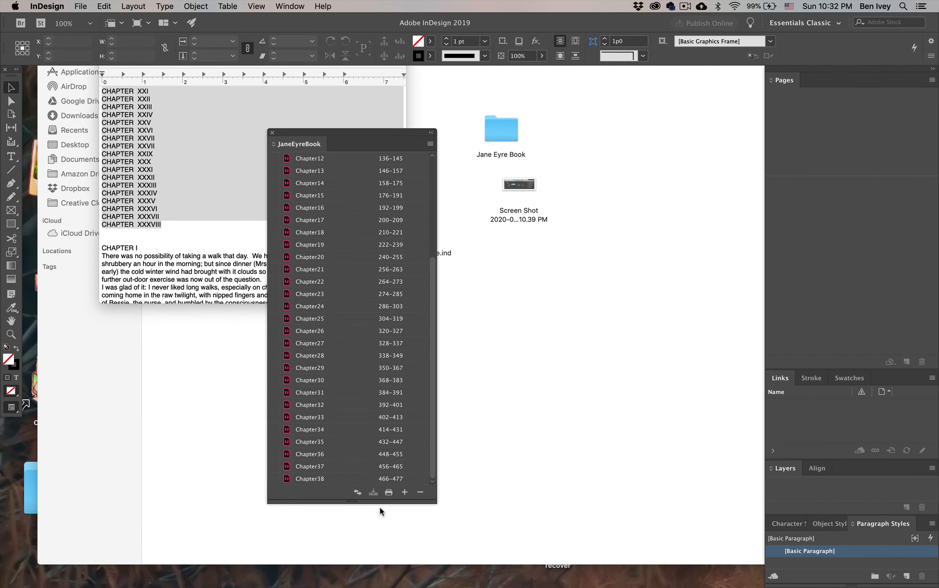
pyautogui.keyDown('shift'); pyautogui.click(388, 479); pyautogui.keyUp('shift')
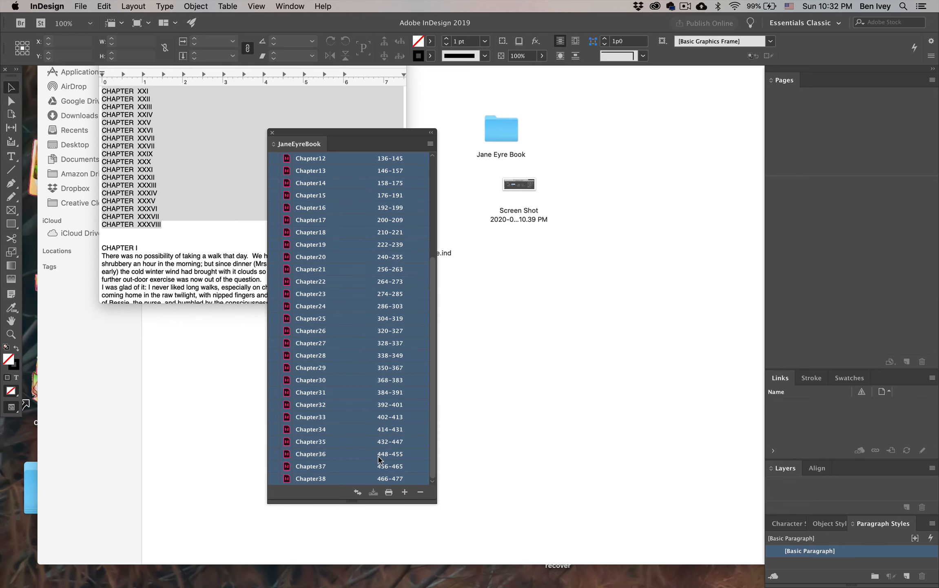
pyautogui.click(430, 144)
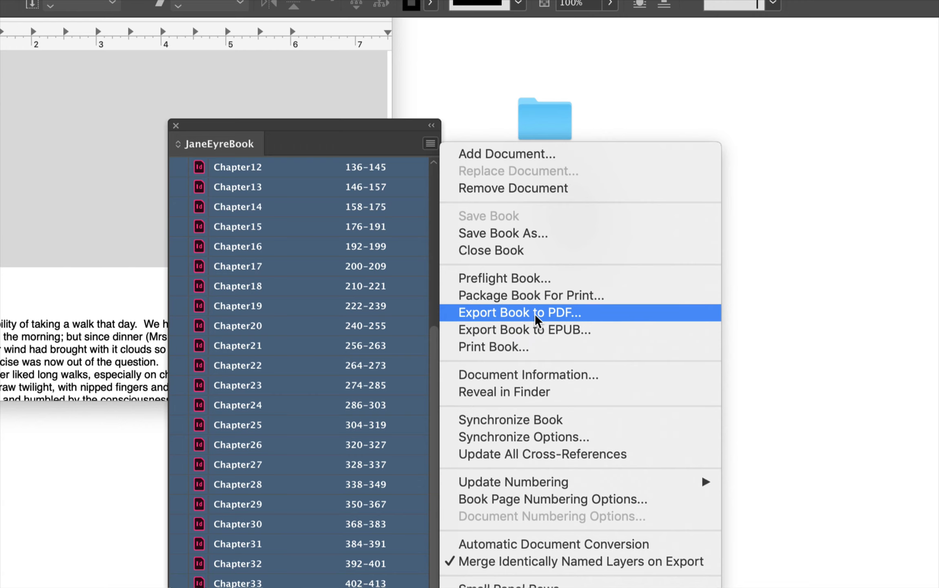
pyautogui.click(575, 323)
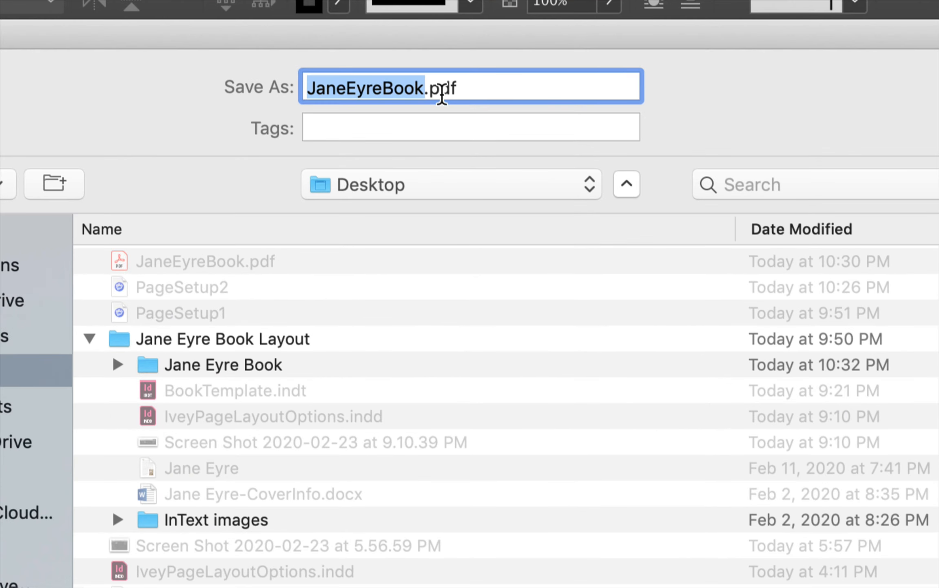
# Step: Export the book to the Desktop as JaneEyreBook.pdf, replacing the existing file, as individual pages without printer's marks or bleed
pyautogui.press('Right')
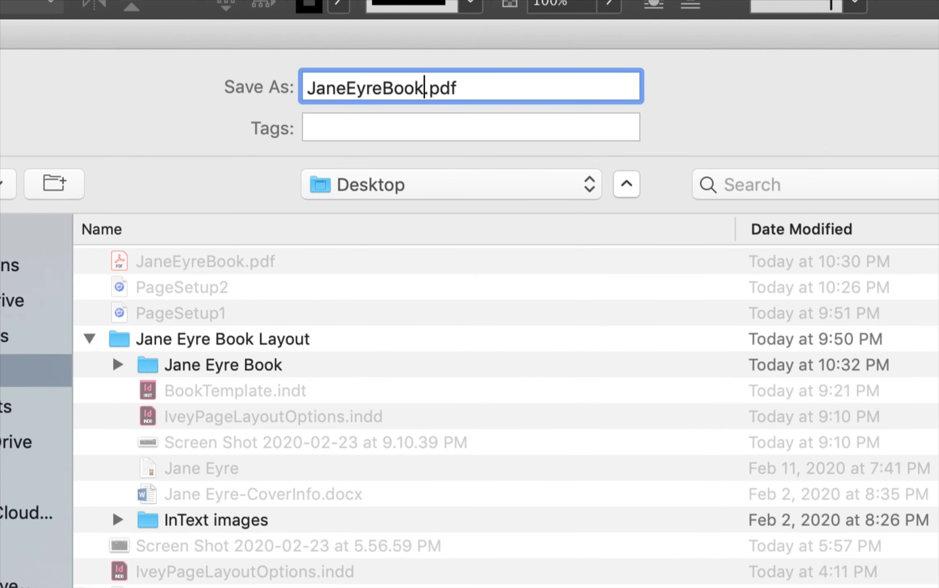
pyautogui.press('Return')
pyautogui.click(640, 216)
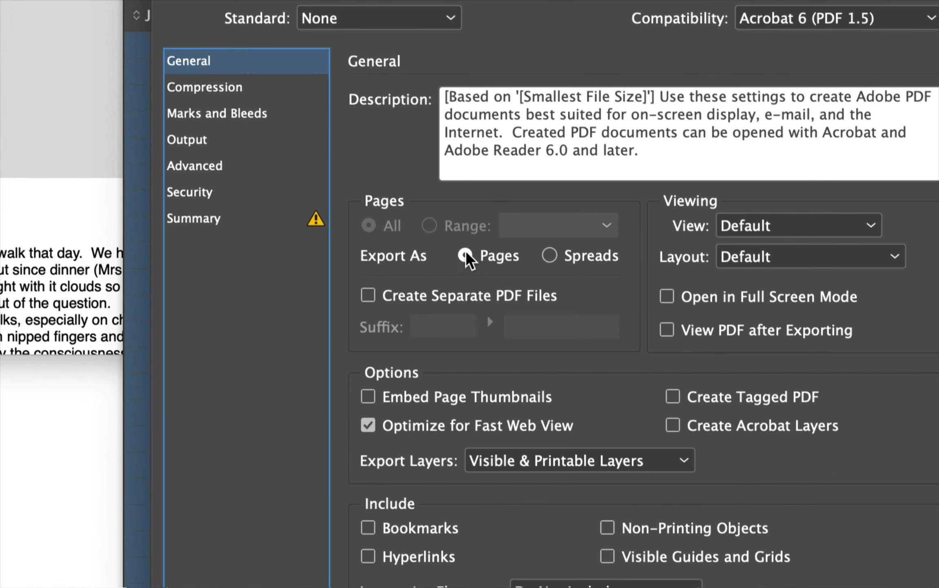
pyautogui.click(229, 111)
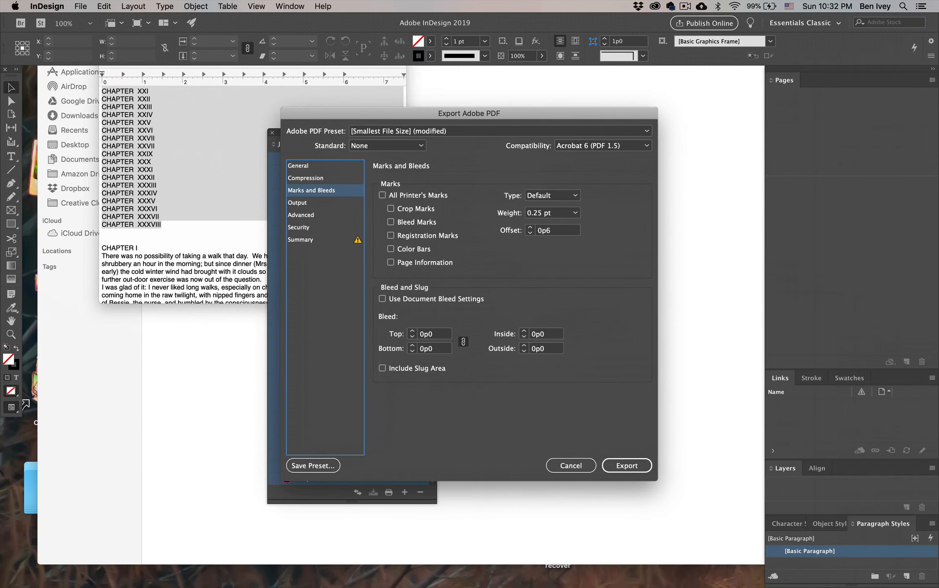
pyautogui.press('Return')
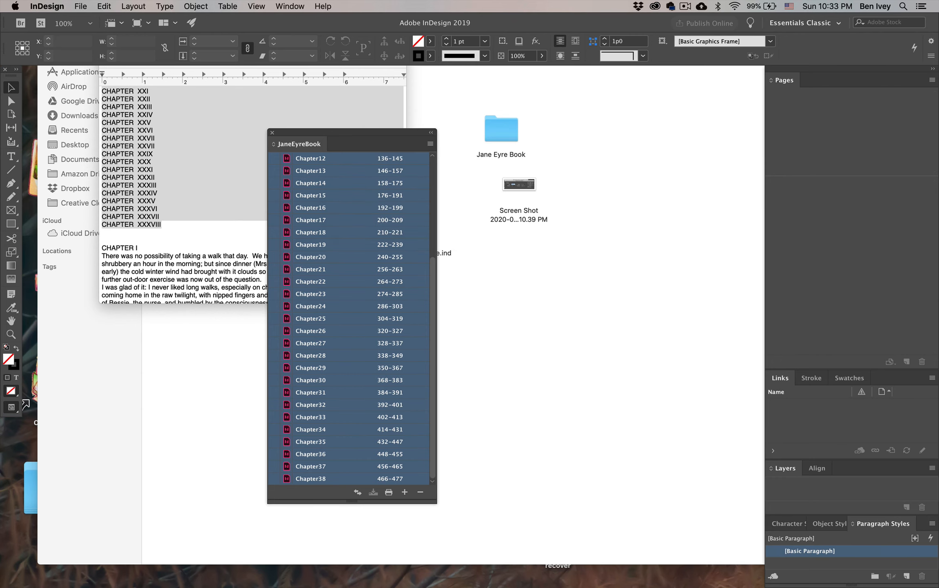
# Step: Preview JaneEyreBook.pdf from the desktop and check its title page, contents list, blank pages and the opening of Chapter 1
pyautogui.press('F11')
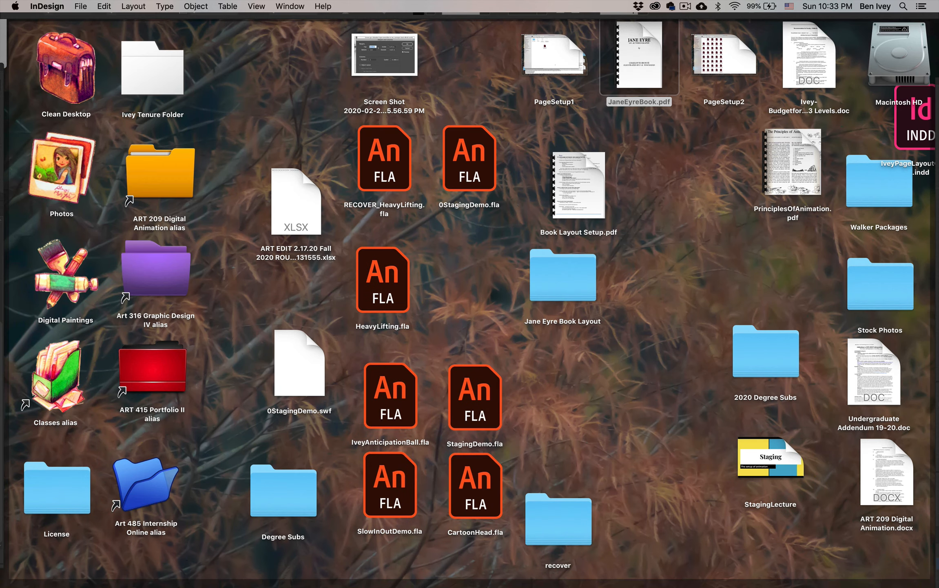
pyautogui.press('space')
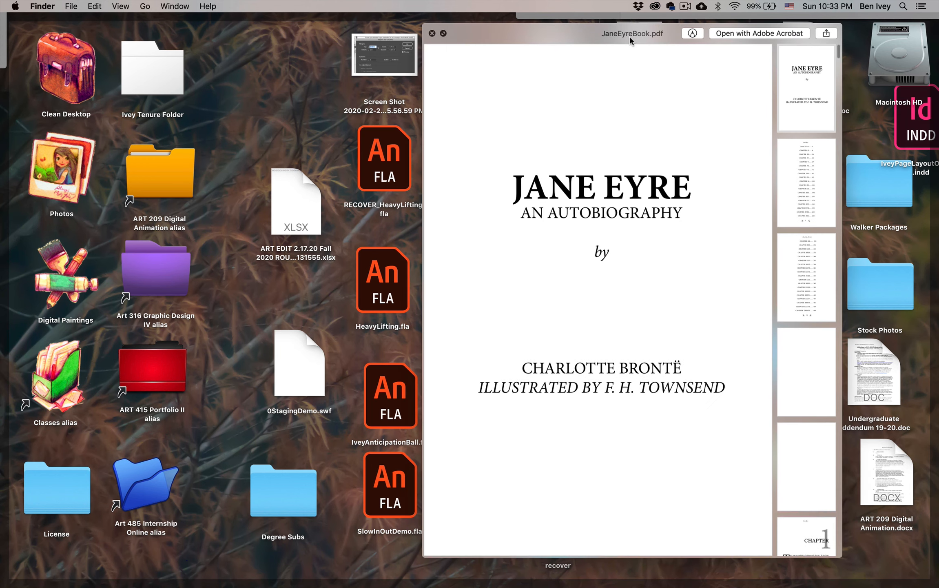
pyautogui.scroll(-15, 751, 209)
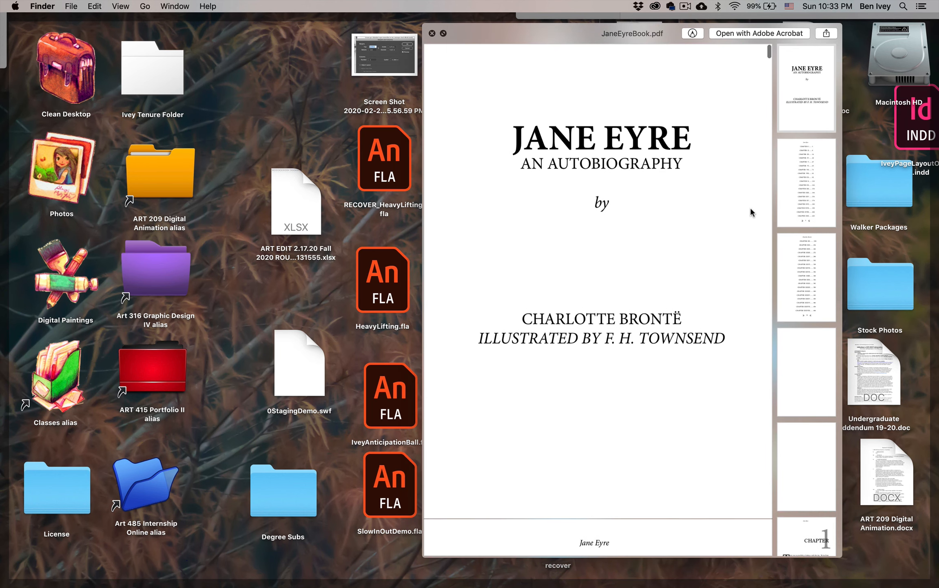
pyautogui.scroll(-20, 750, 206)
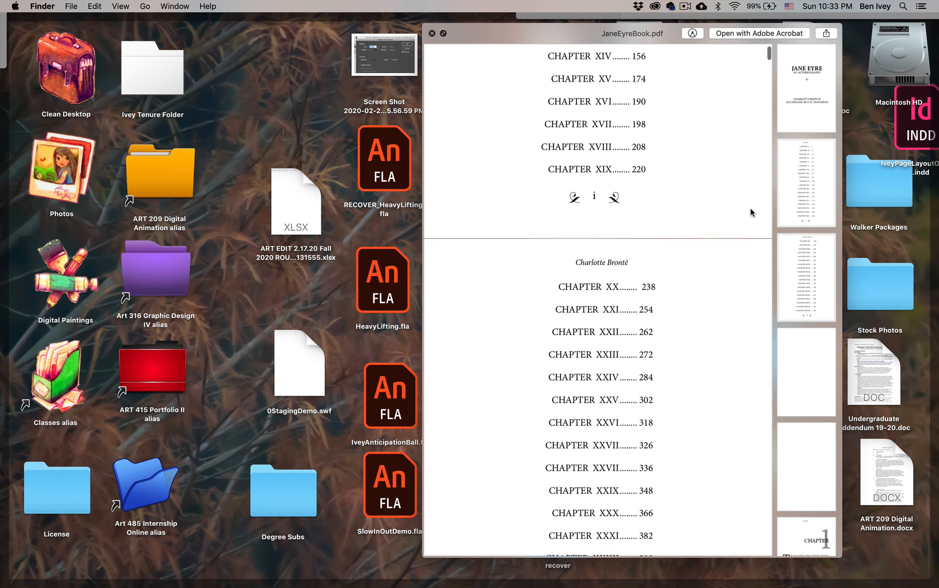
pyautogui.scroll(-20, 750, 206)
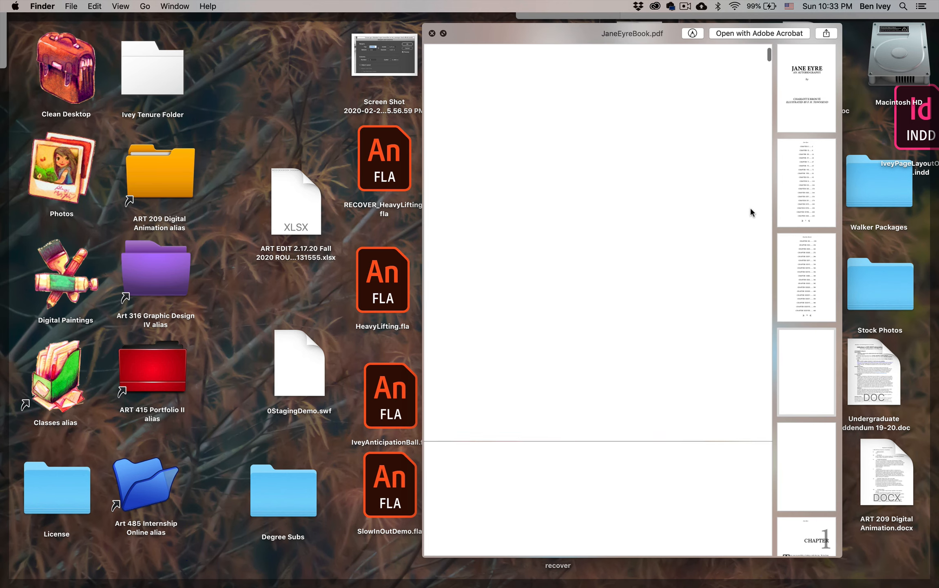
pyautogui.scroll(-3, 750, 206)
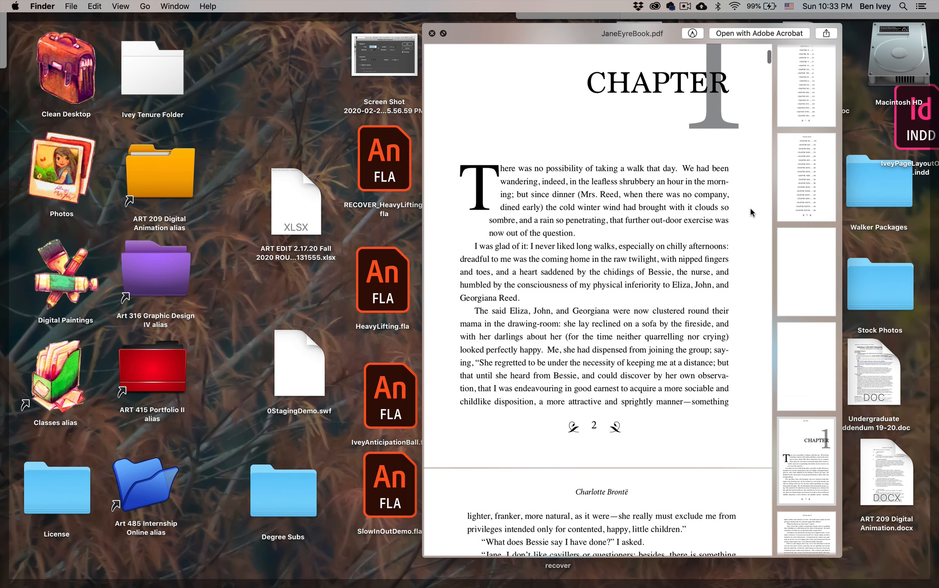
pyautogui.press('space')
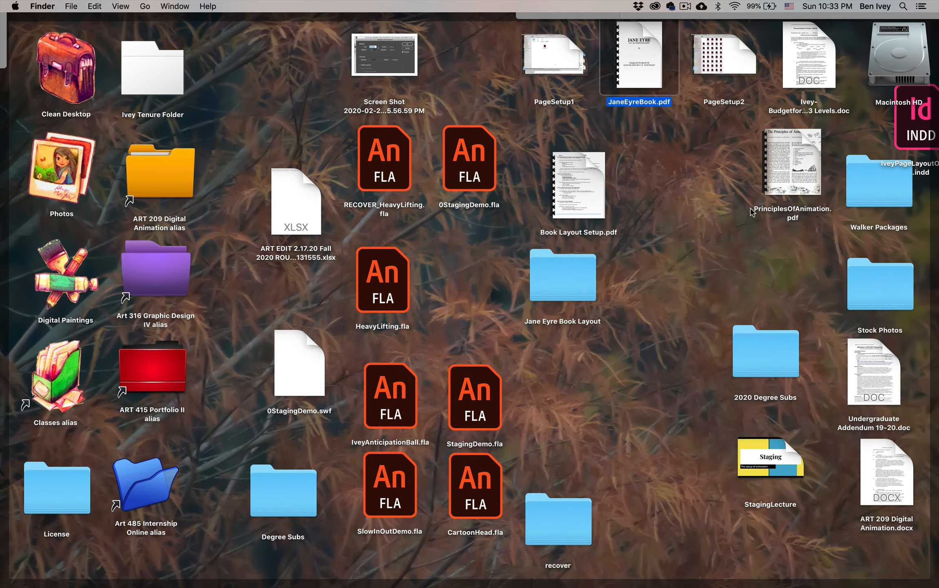